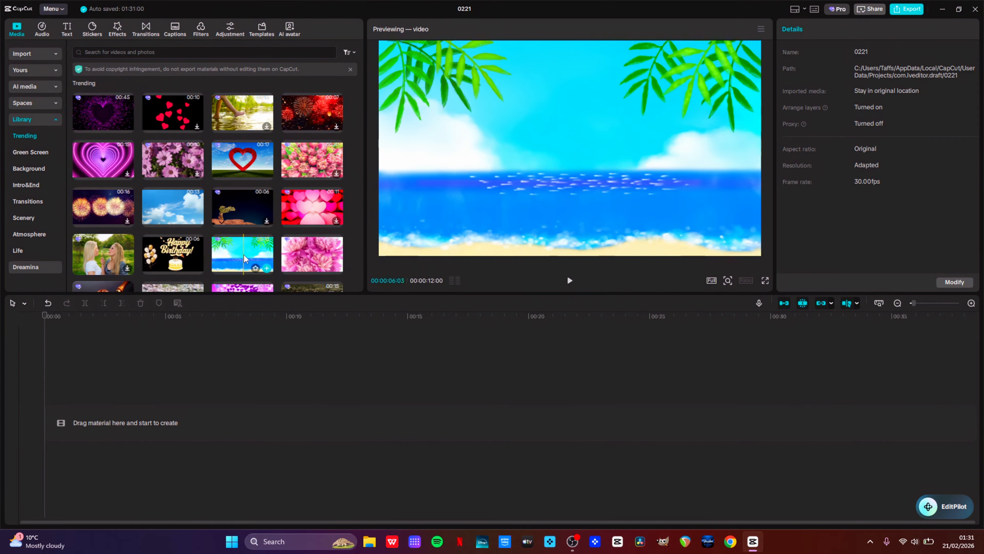
Place the sandy beach animation clip on the timeline and add a default text clip above it
drag(244, 253, 91, 418)
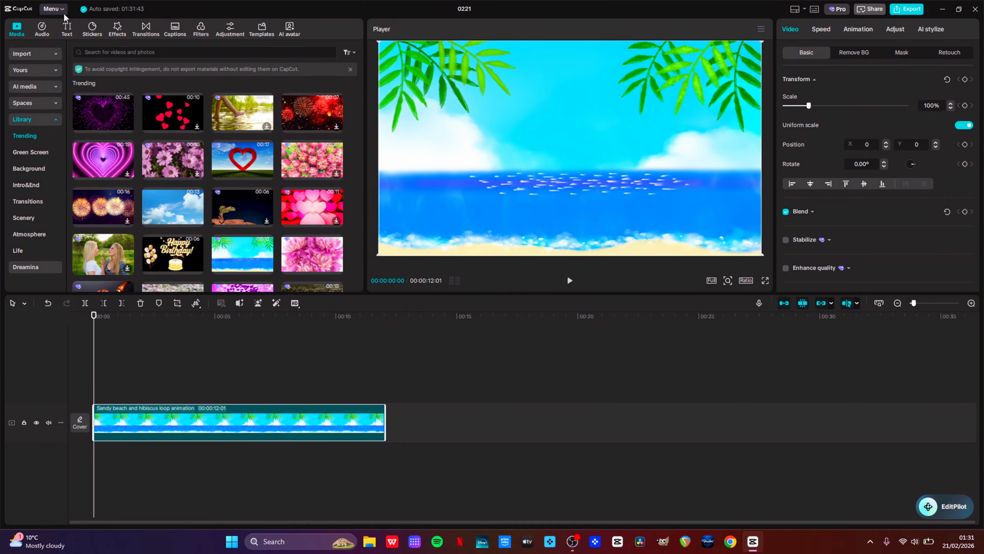
click(68, 28)
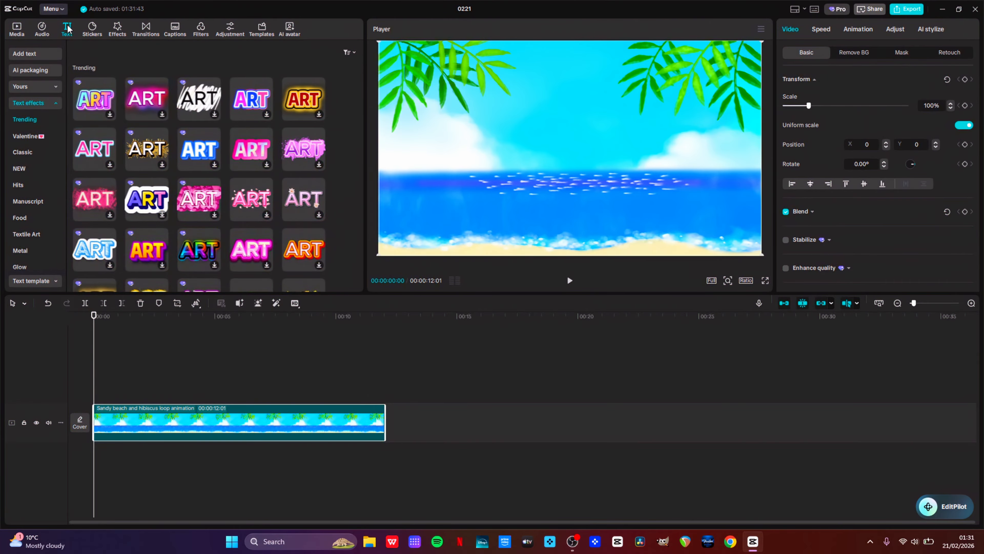
click(34, 54)
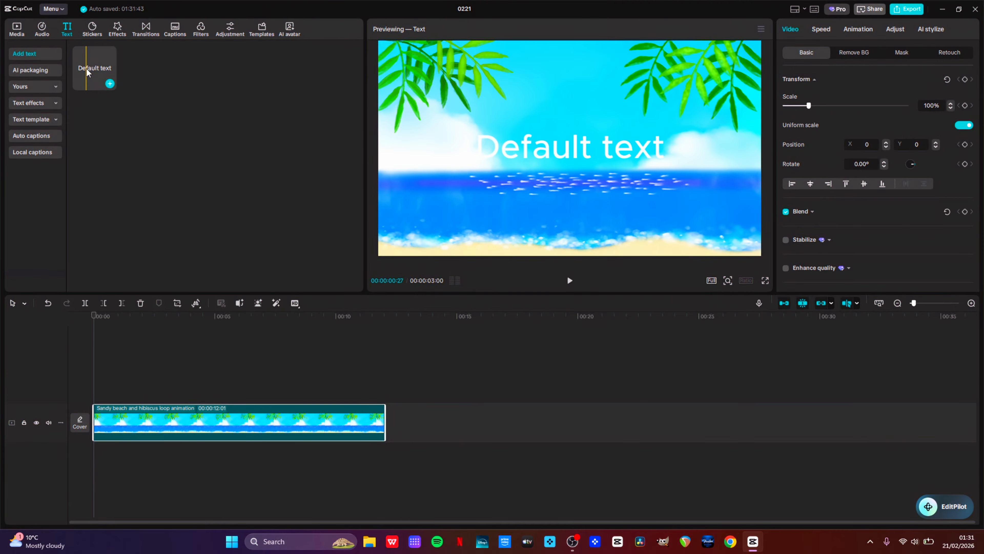
drag(87, 71, 91, 399)
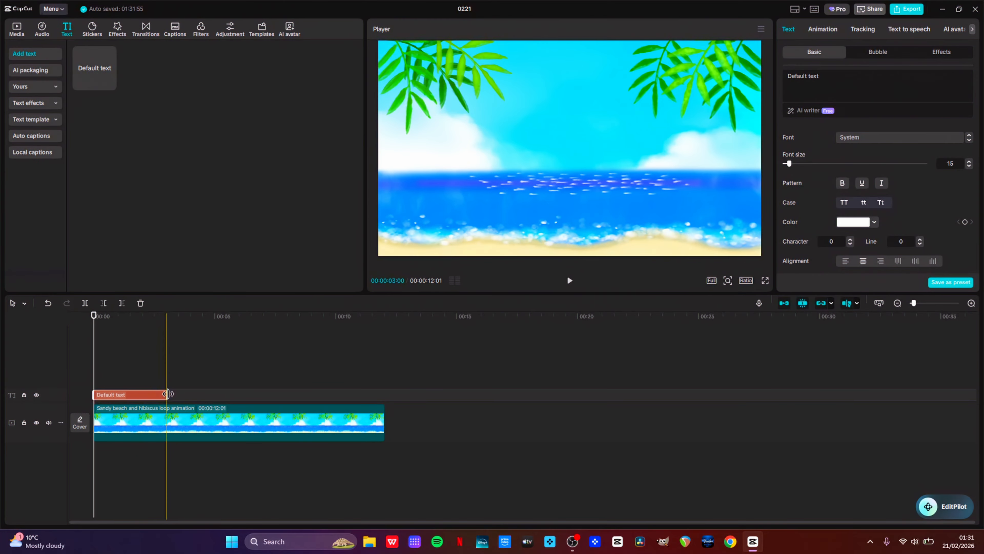
Stretch the text clip so it ends together with the beach video clip
drag(167, 394, 384, 395)
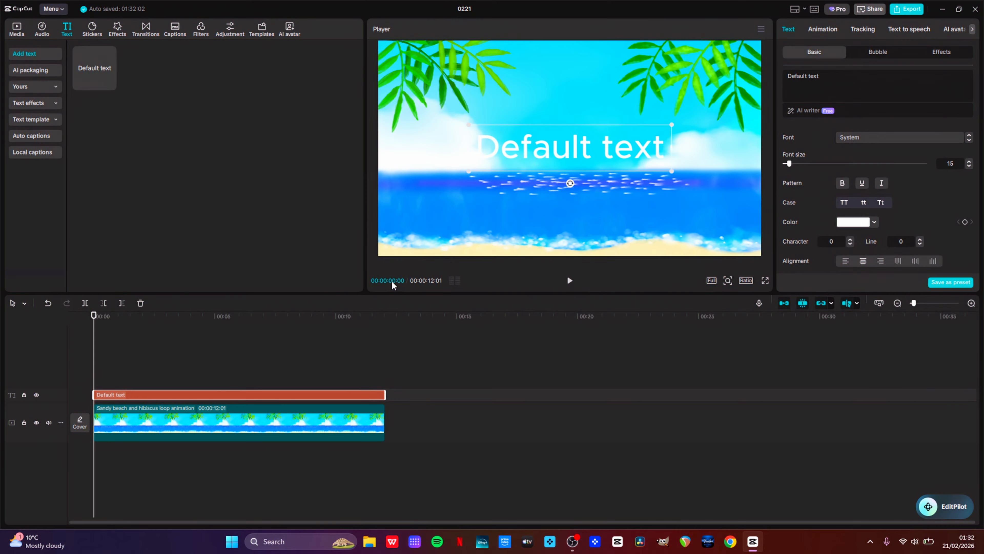
click(265, 323)
drag(265, 322, 263, 319)
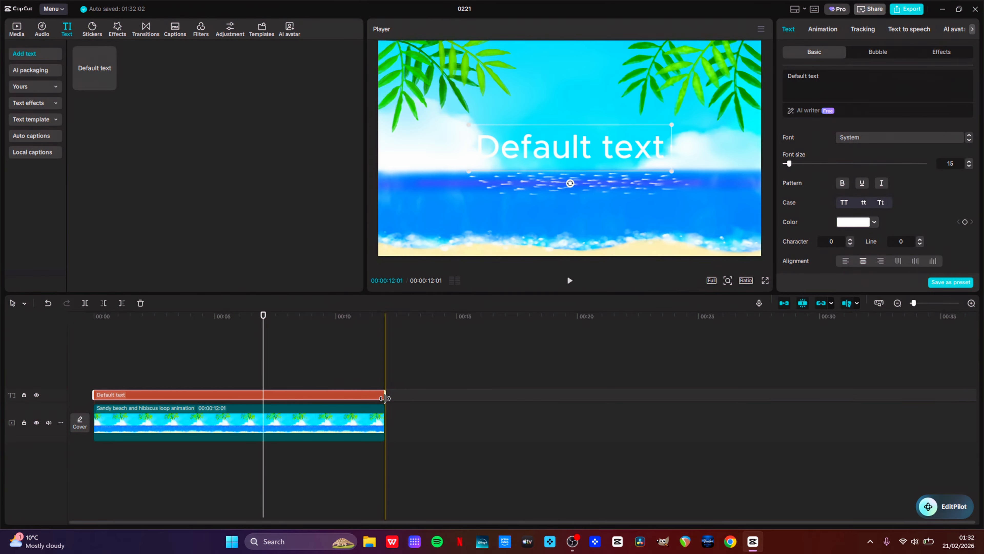
mouse_move(385, 396)
mouse_down()
mouse_move(263, 404)
mouse_move(382, 393)
mouse_up()
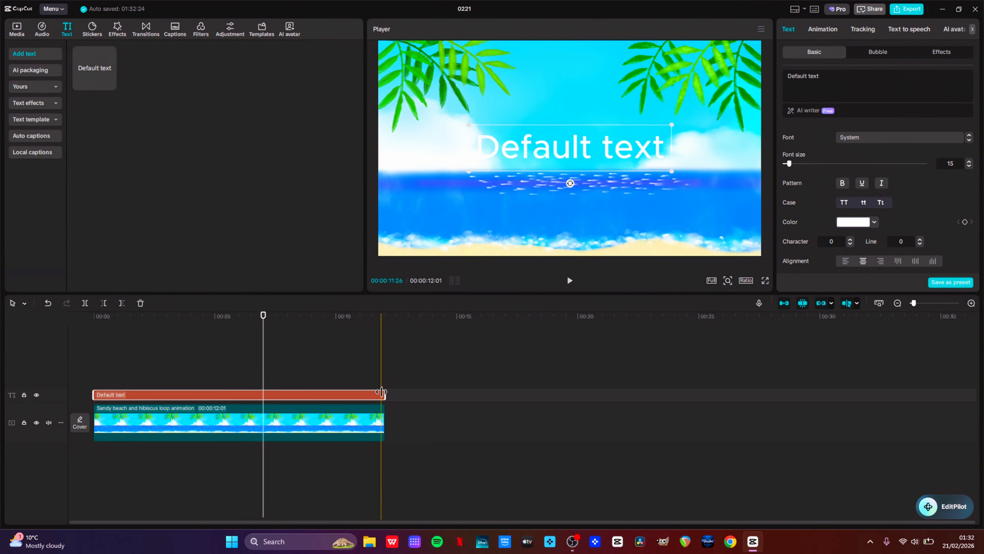
drag(381, 392, 386, 401)
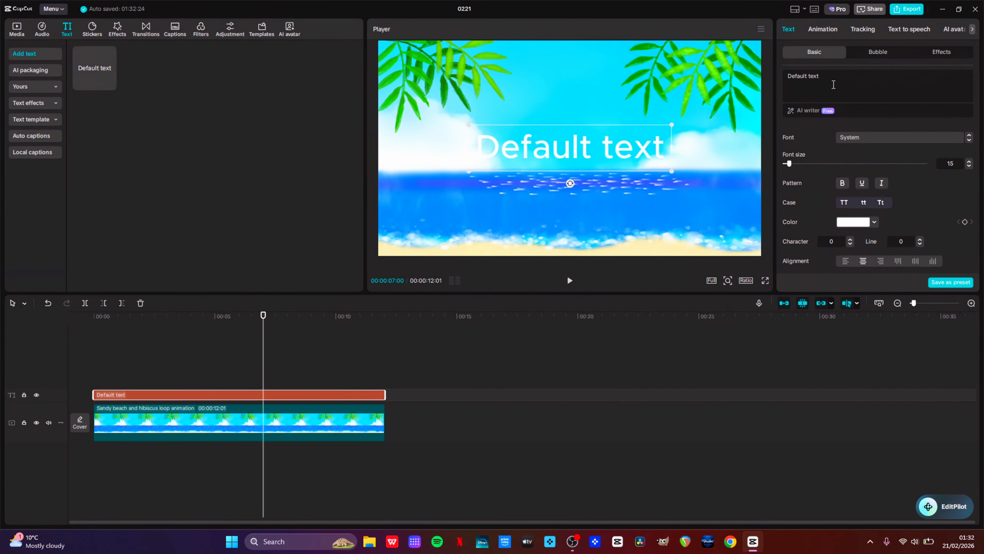
Replace the placeholder text with "Lovely Sandy Beach"
drag(834, 85, 776, 76)
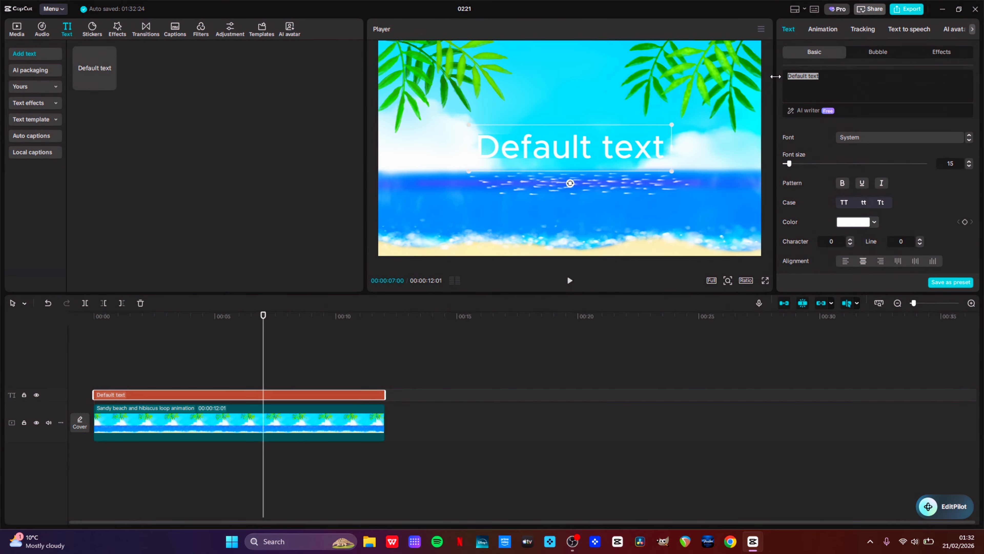
text(Lovel)
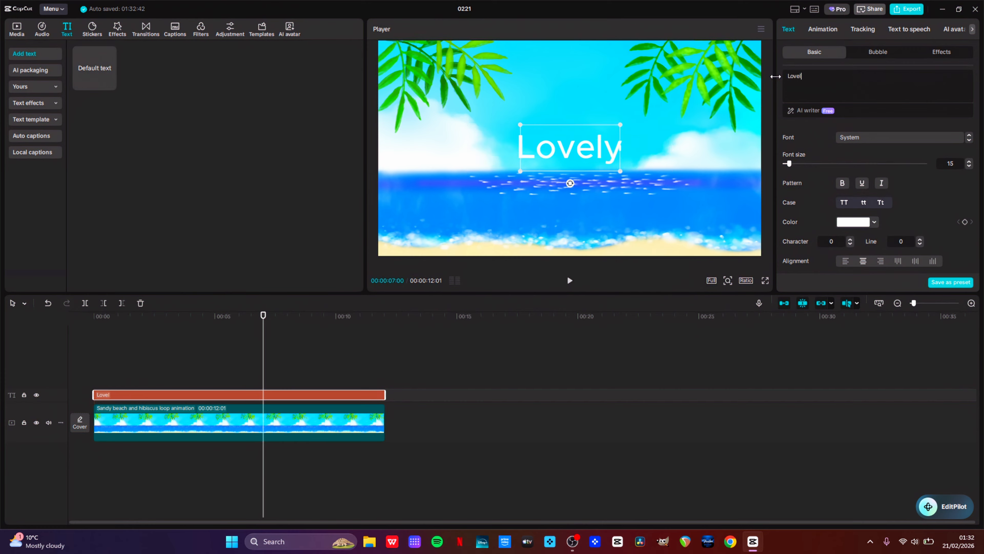
text(y Sandy )
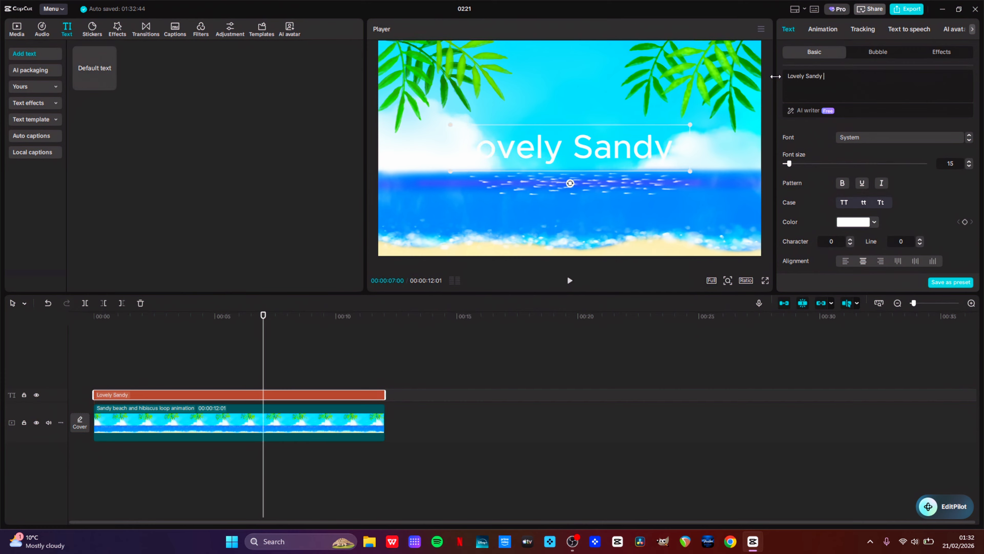
text(Bea)
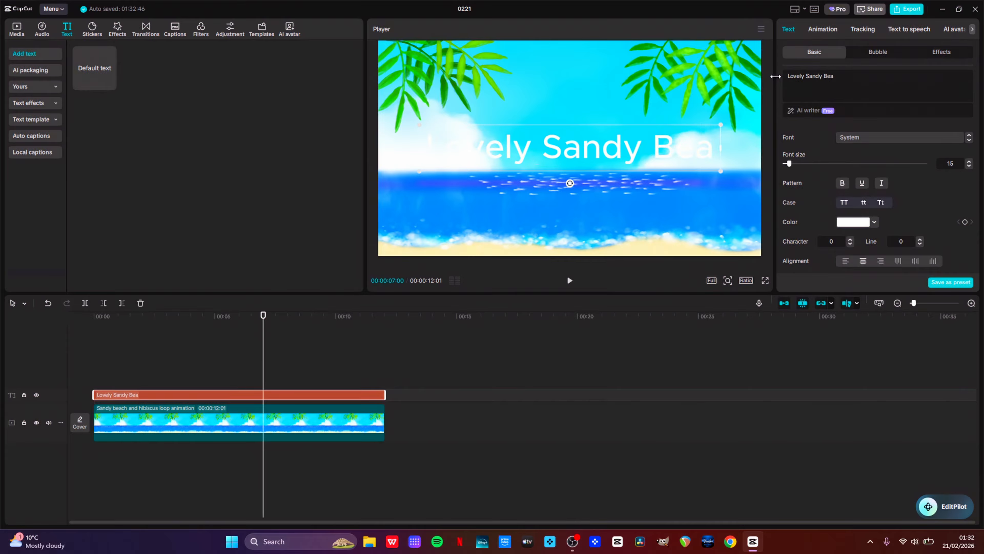
text(h)
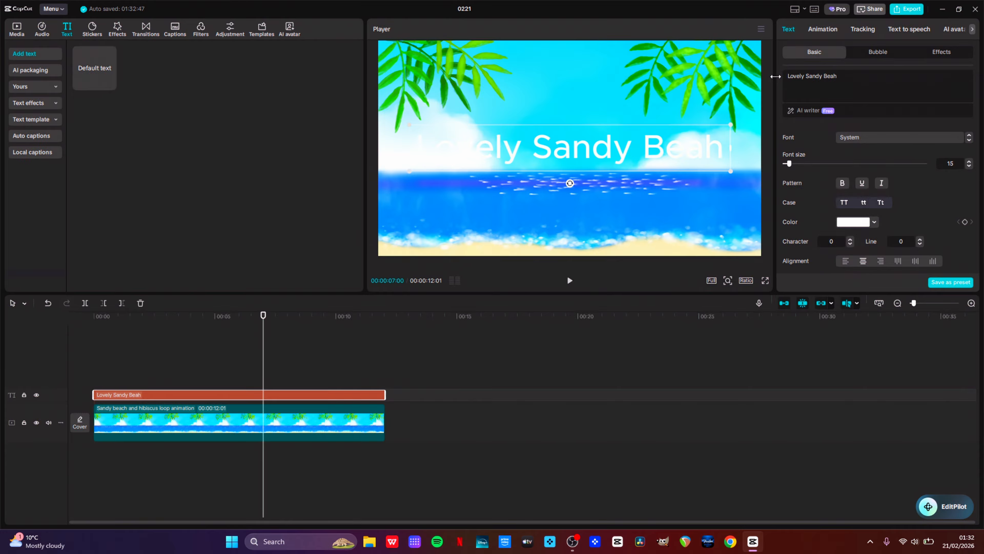
key(BackSpace)
text(ch)
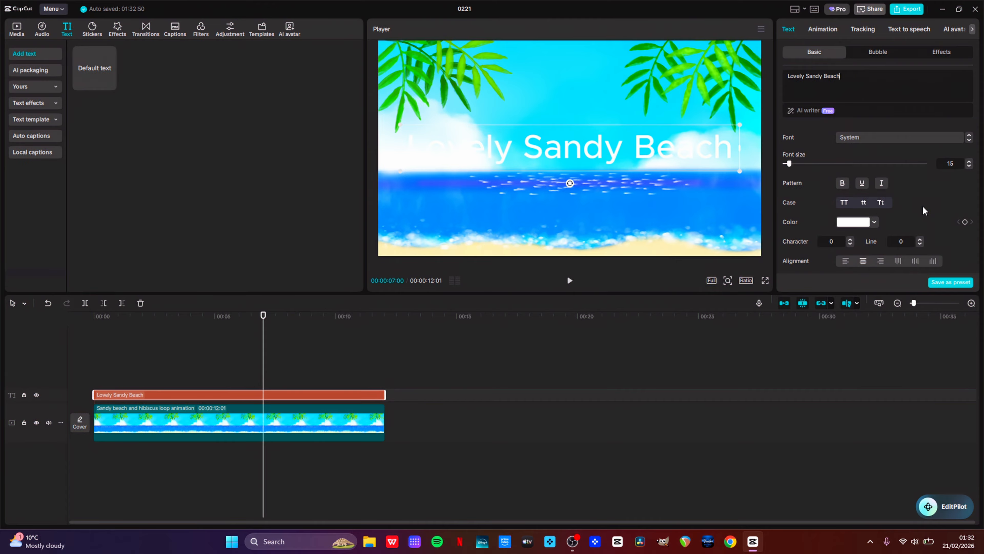
scroll(922, 210, down, 5)
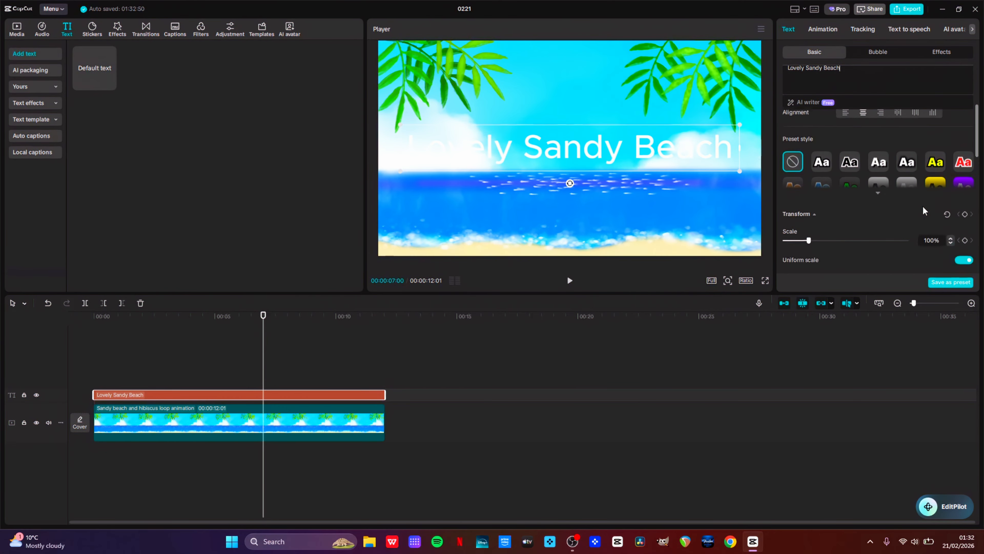
click(822, 152)
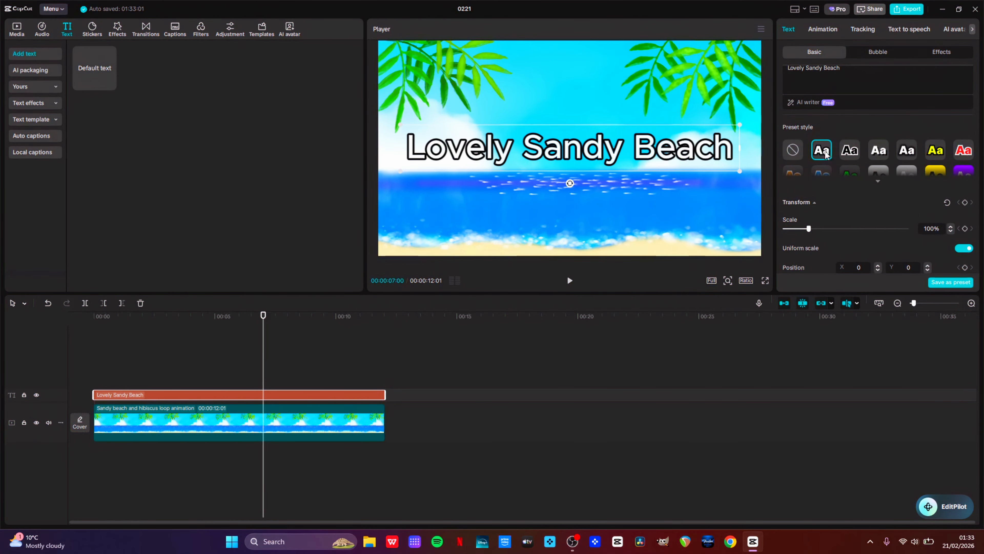
click(879, 151)
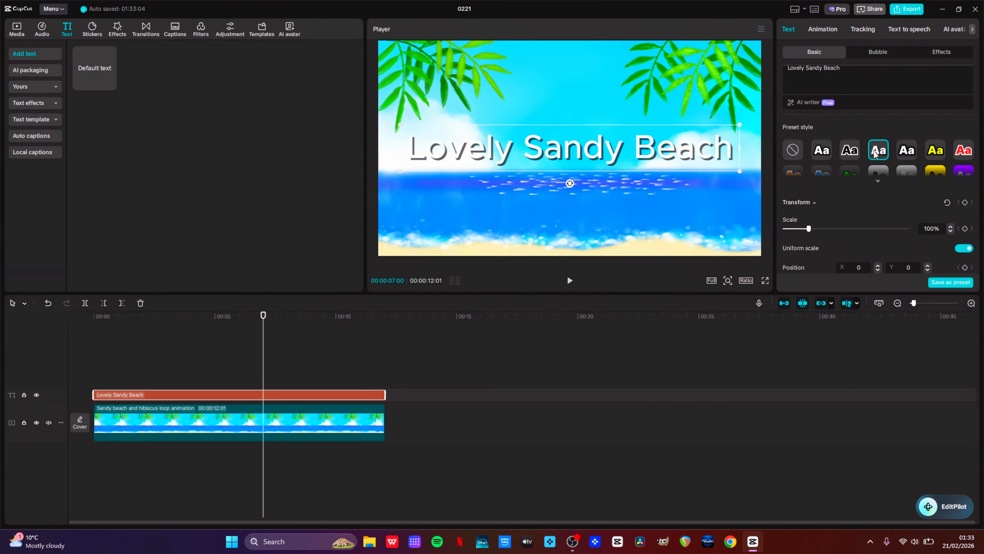
click(794, 150)
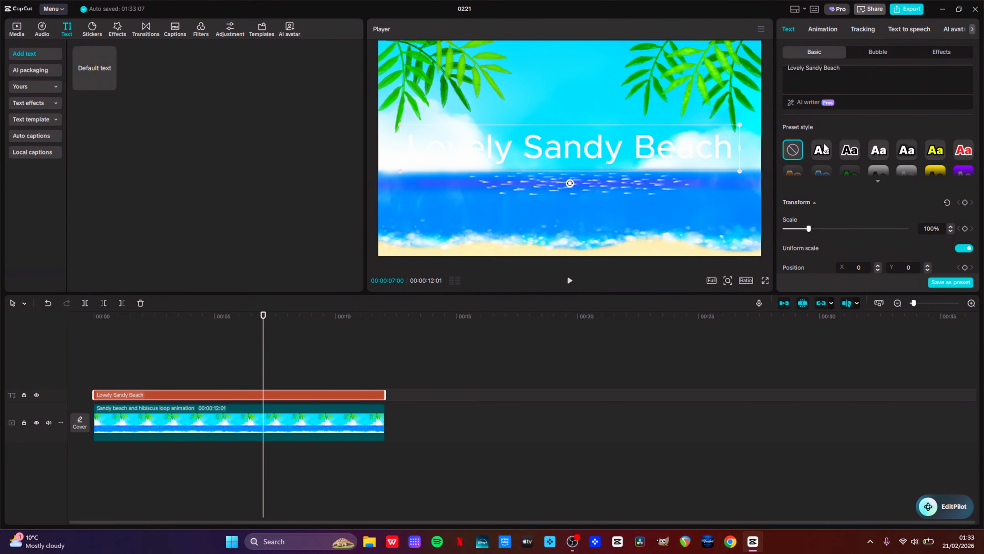
Enable a stroke on the title text and set its thickness to 20
scroll(840, 132, down, 2)
scroll(840, 132, down, 8)
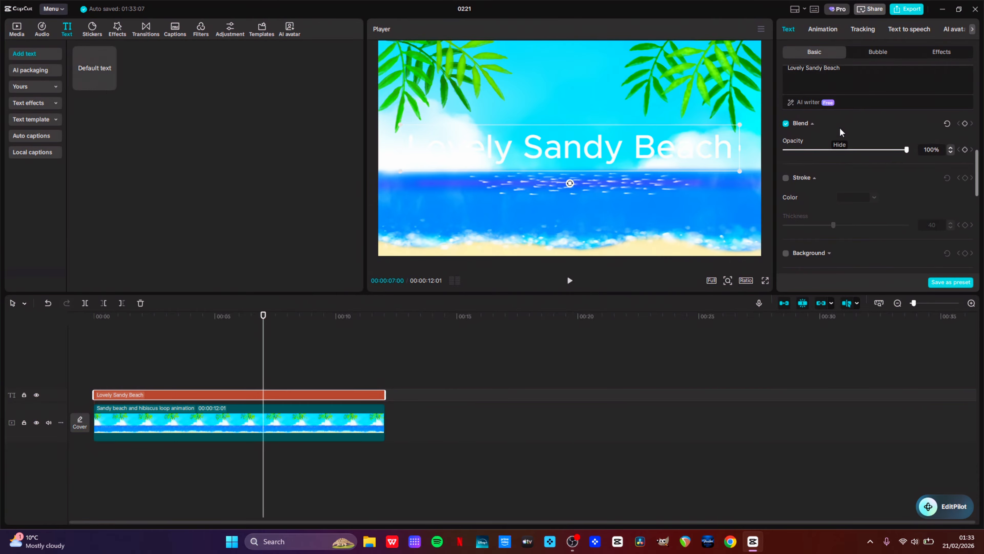
scroll(840, 132, down, 1)
click(786, 158)
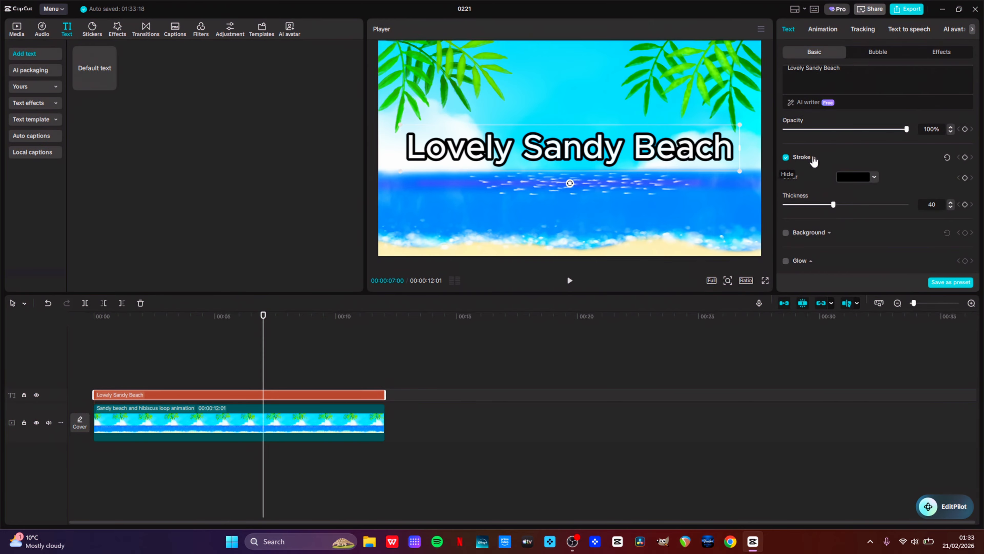
scroll(907, 186, down, 1)
double_click(931, 181)
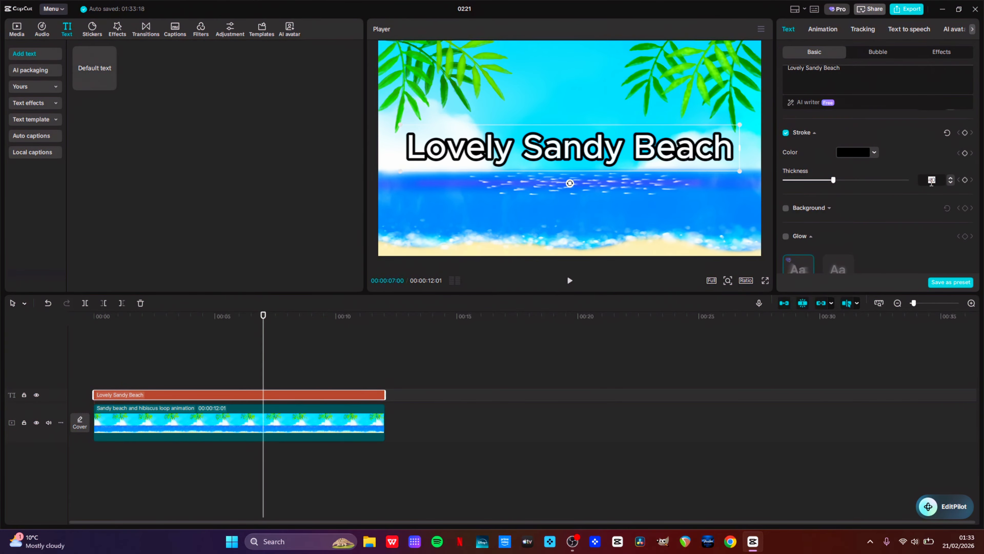
text(20)
click(910, 167)
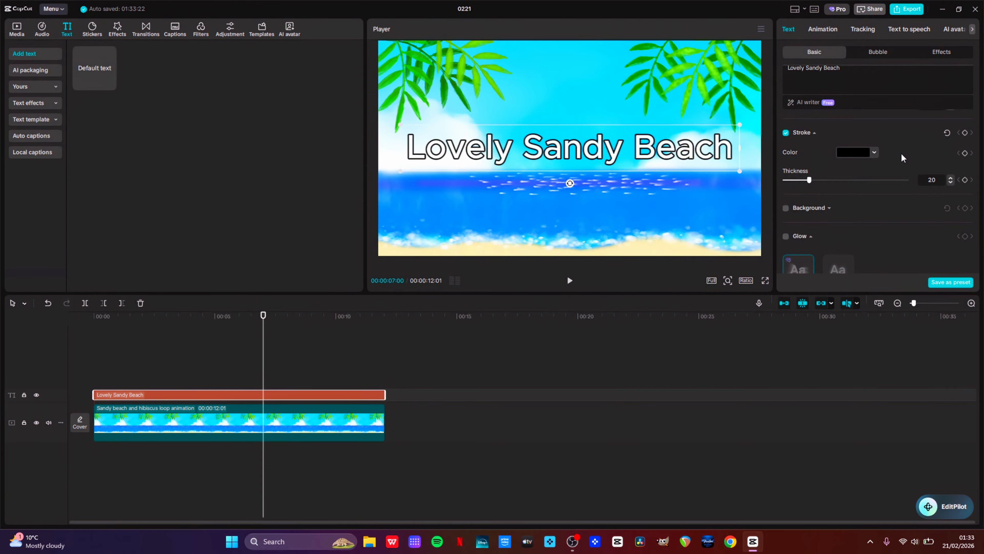
Switch the title text to a rounded, bubbly display font from the font list
scroll(902, 152, up, 5)
scroll(902, 152, up, 5)
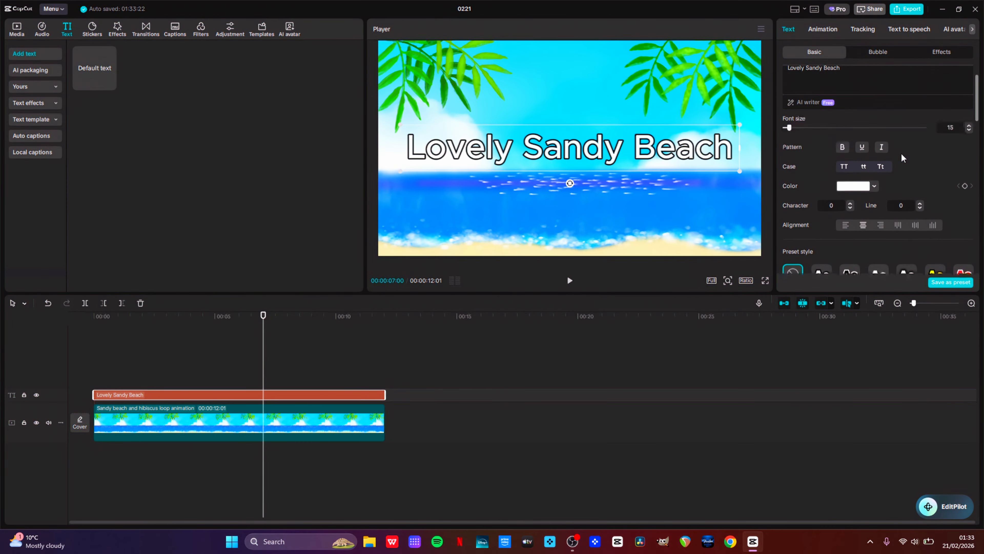
click(885, 137)
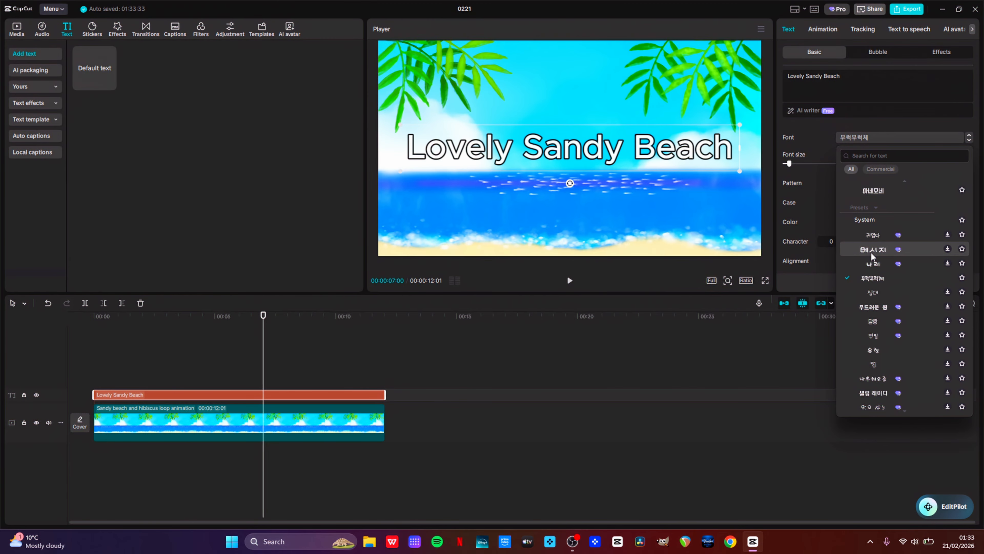
click(872, 278)
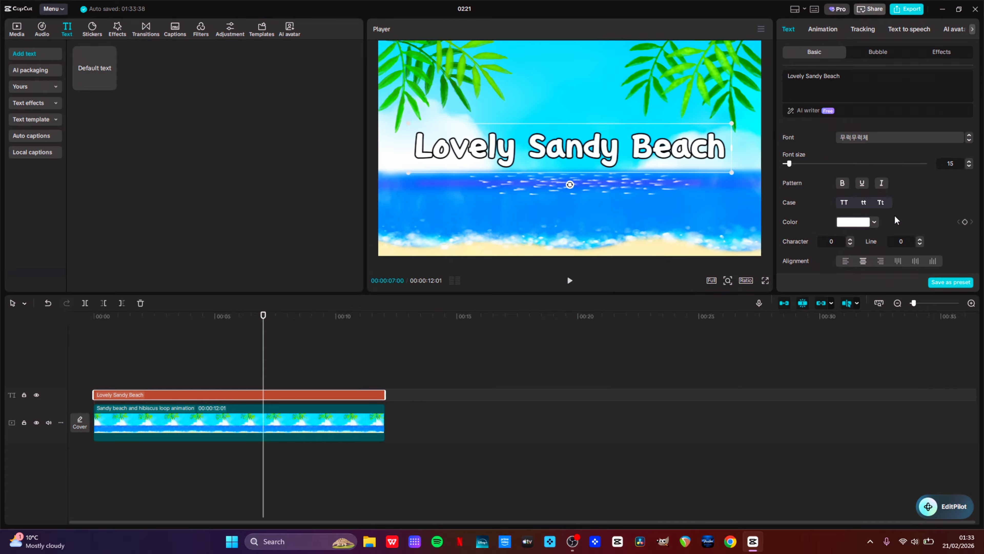
Duplicate the title text clip onto a new track above the original
drag(261, 320, 200, 357)
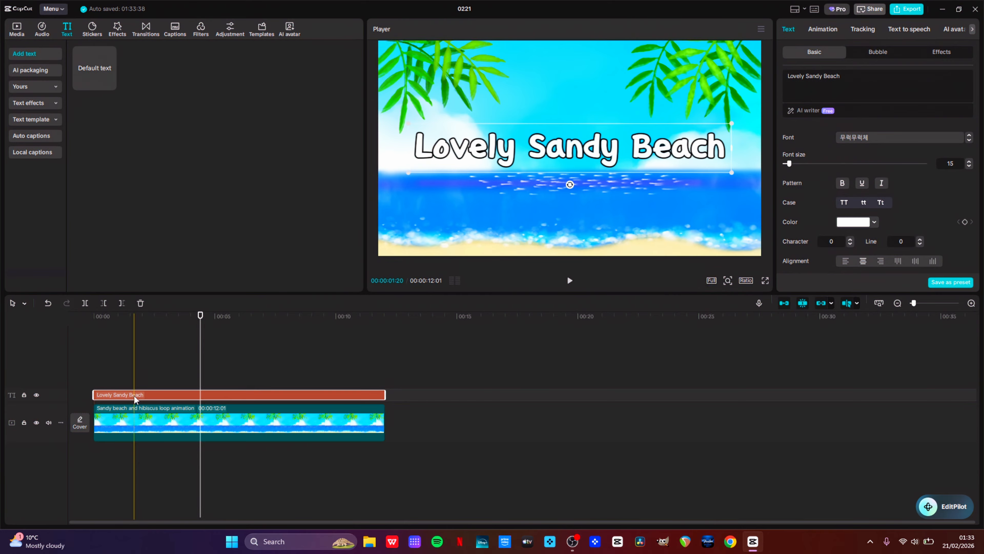
drag(134, 396, 134, 383)
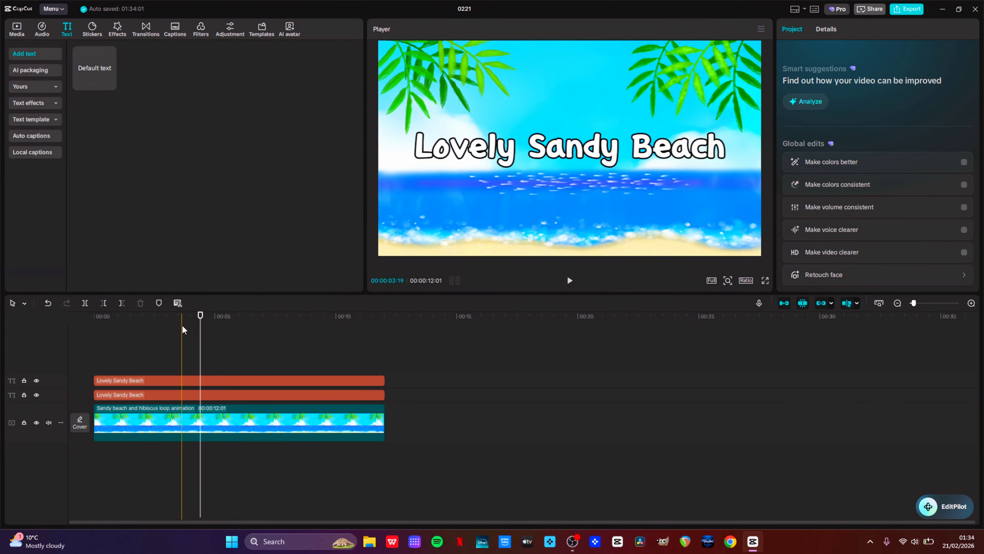
right_click(202, 395)
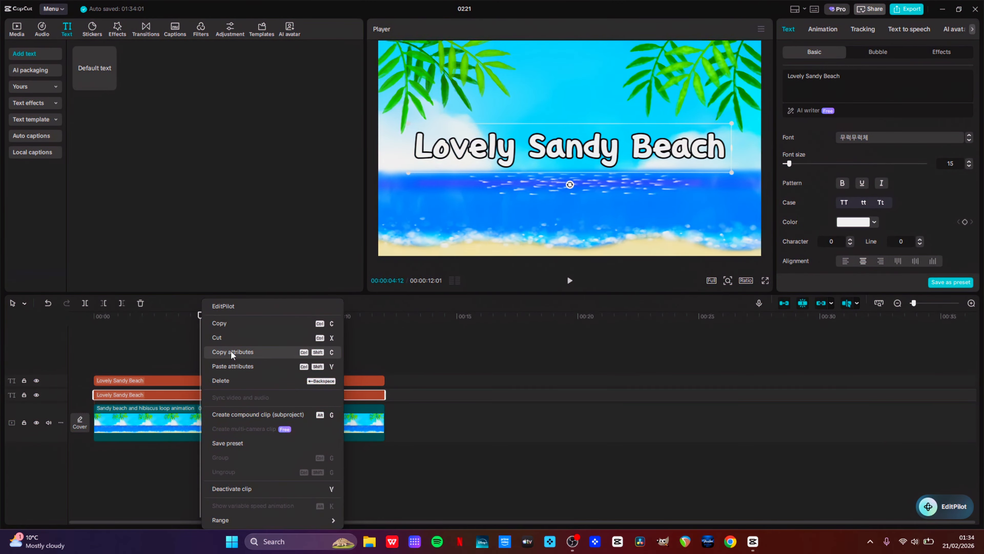
click(146, 348)
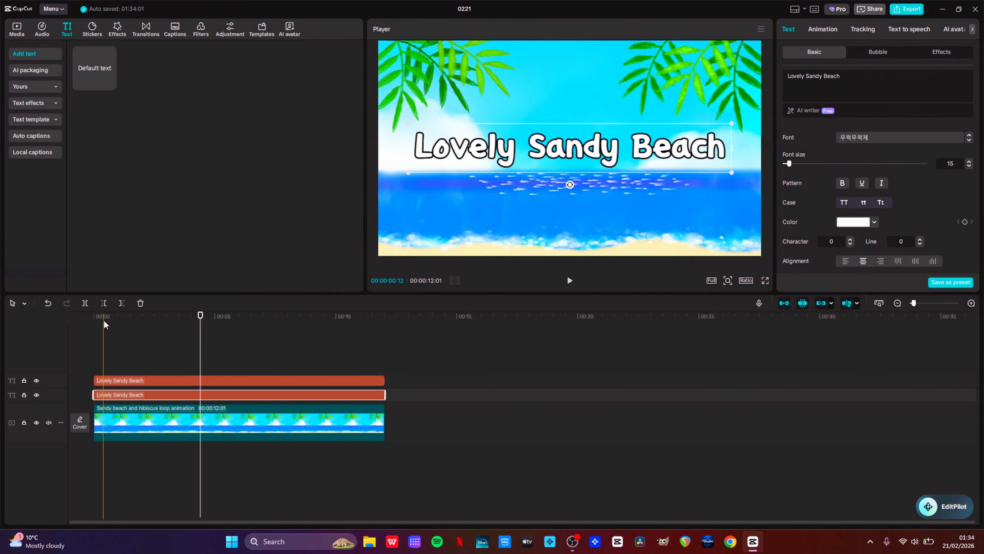
mouse_move(103, 320)
mouse_down()
mouse_move(180, 323)
mouse_move(100, 320)
mouse_up()
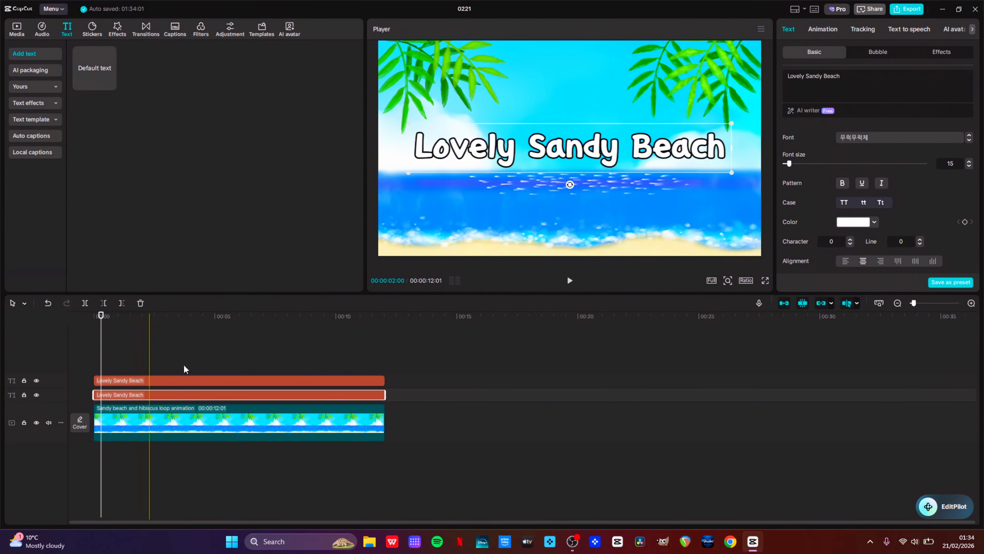
Set the upper title clip's text color to pink FF3EAA
click(152, 379)
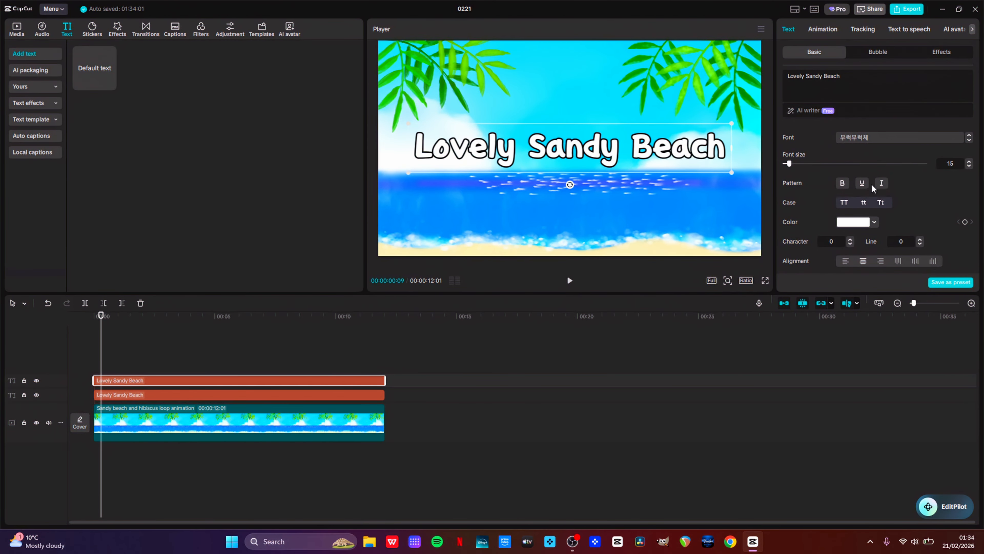
click(855, 224)
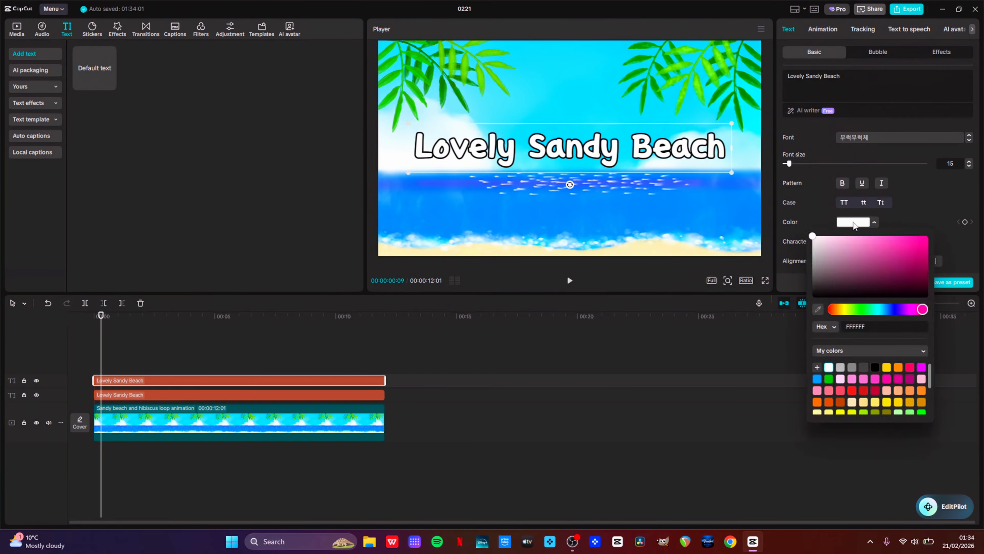
click(873, 379)
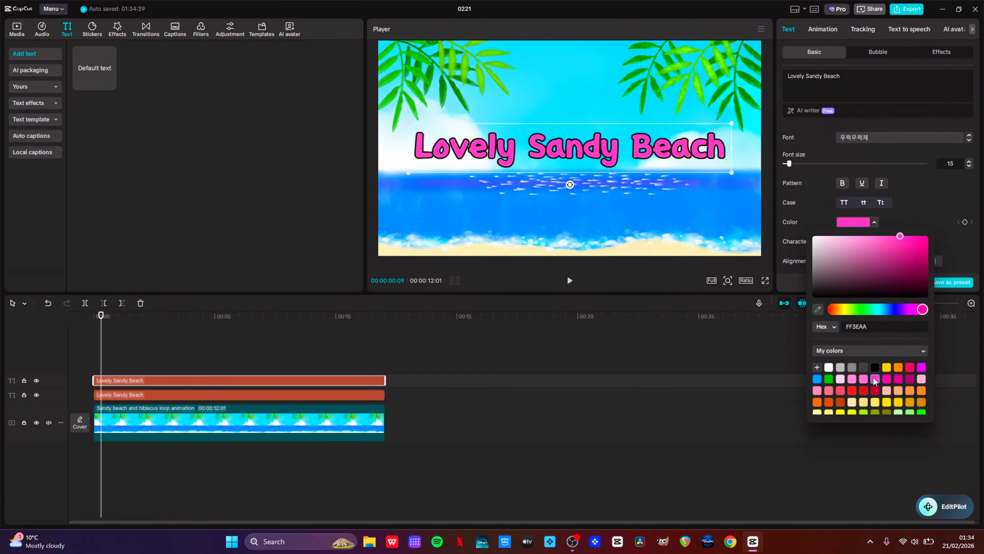
click(943, 210)
scroll(925, 219, down, 5)
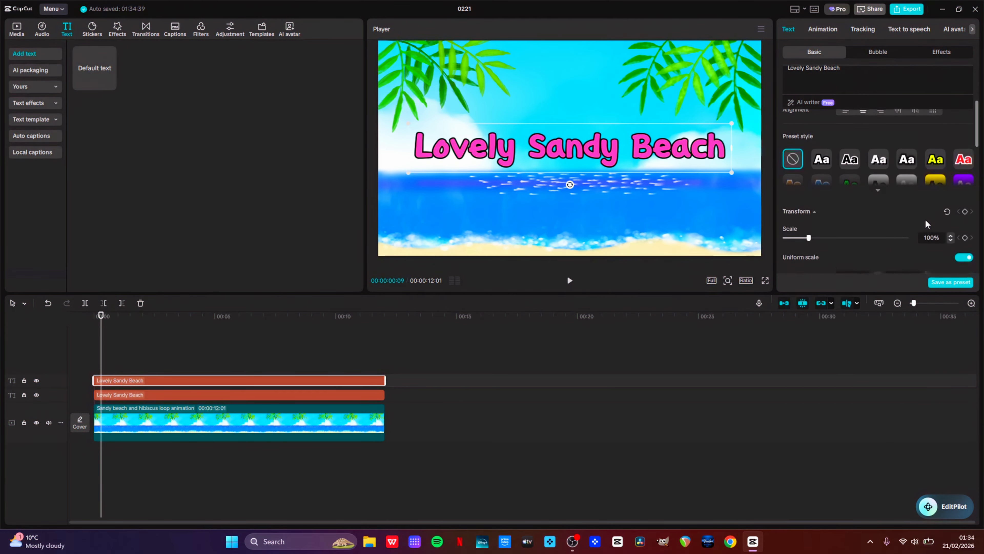
scroll(925, 219, down, 6)
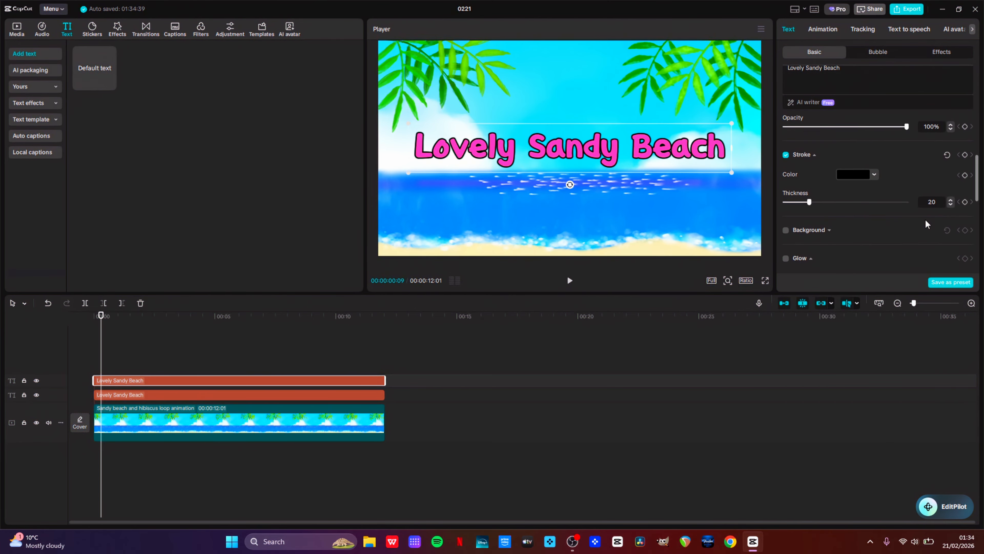
Enable glow on the pink title and set the glow color to yellow F4C70F
scroll(925, 218, down, 2)
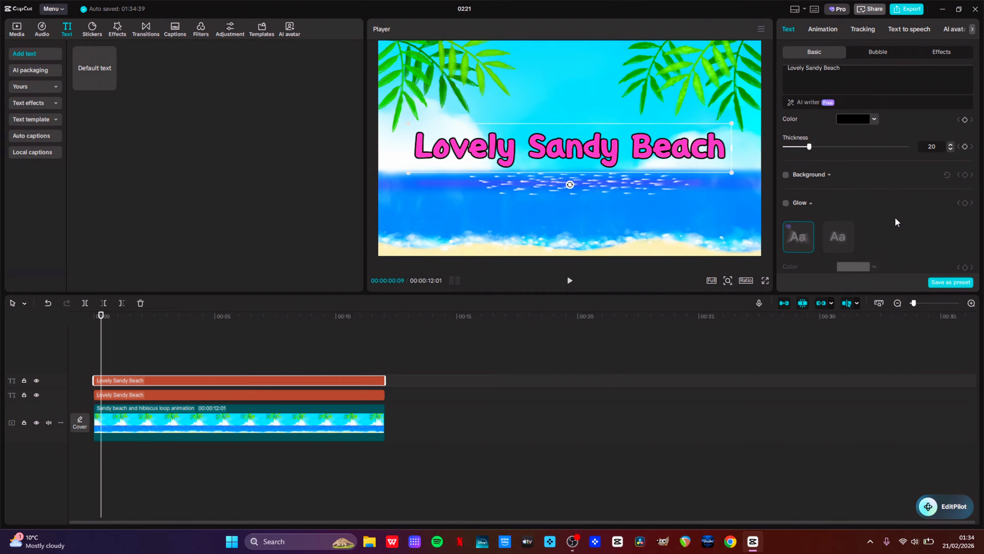
click(786, 202)
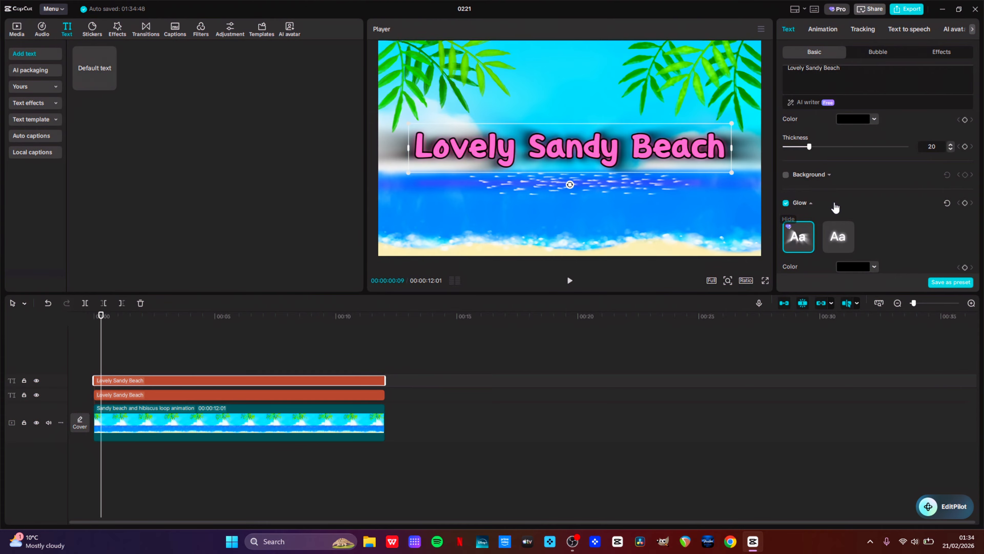
scroll(857, 210, down, 1)
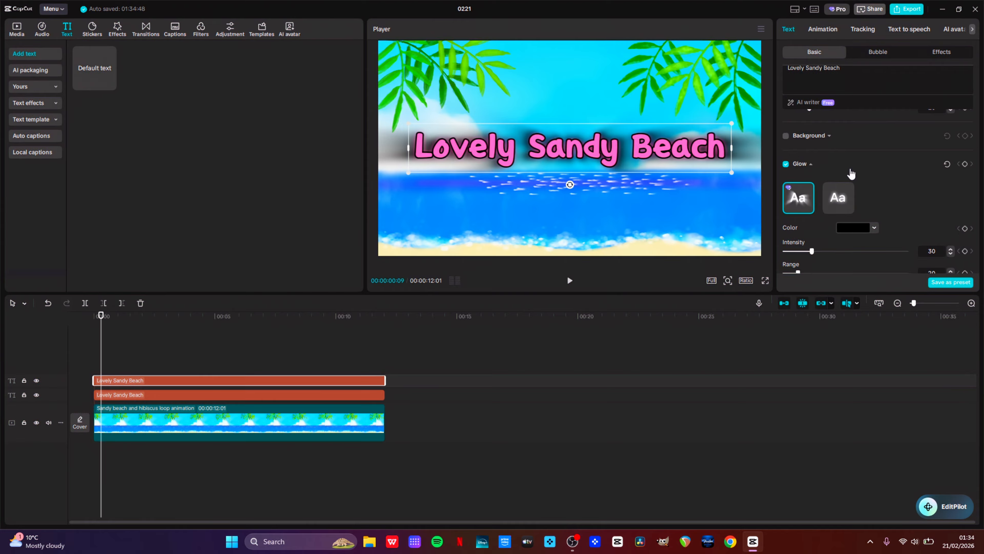
scroll(853, 185, down, 3)
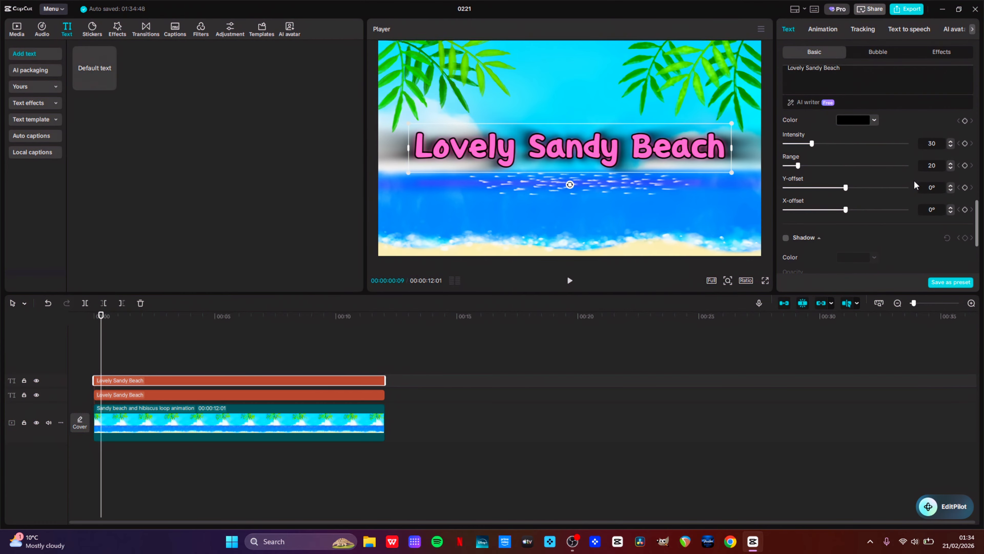
scroll(915, 185, up, 2)
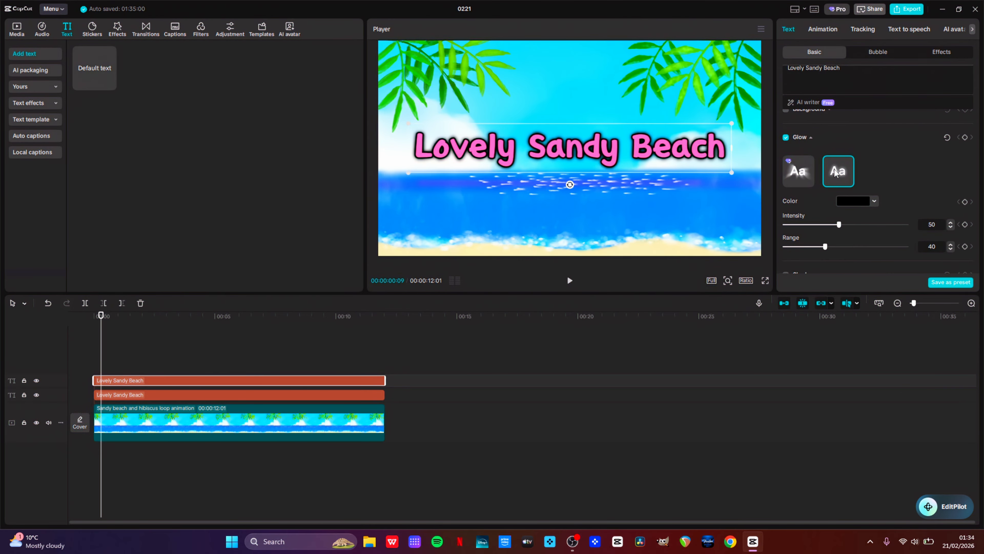
click(857, 200)
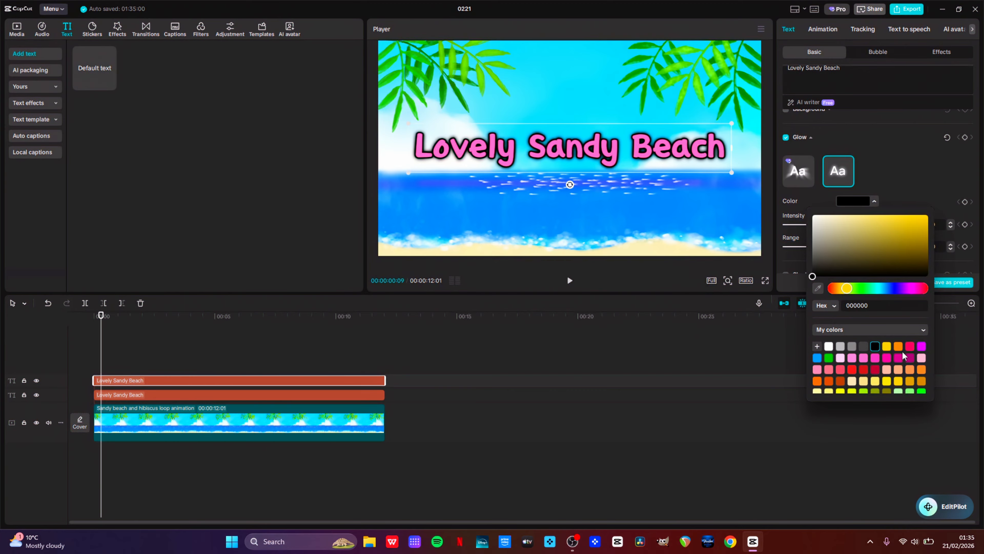
click(887, 347)
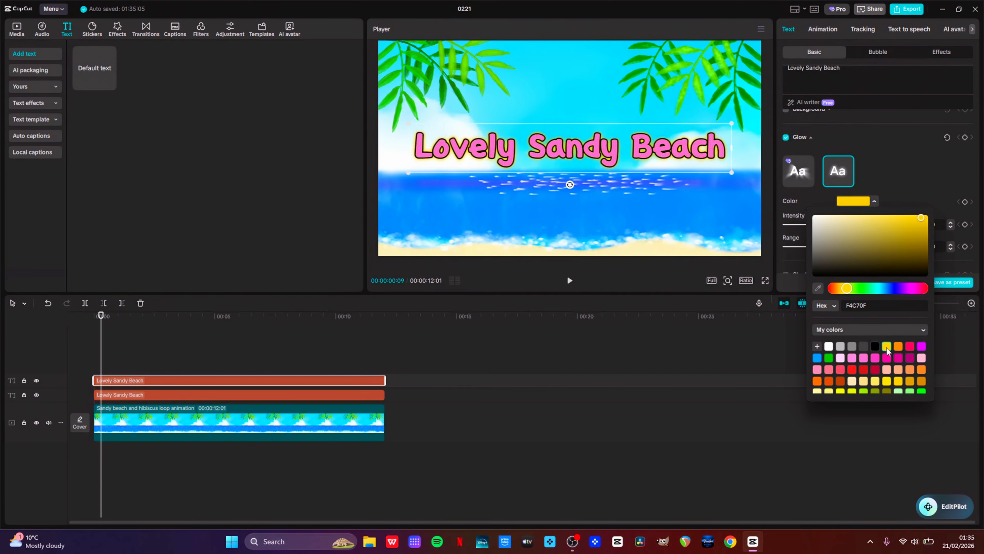
click(909, 152)
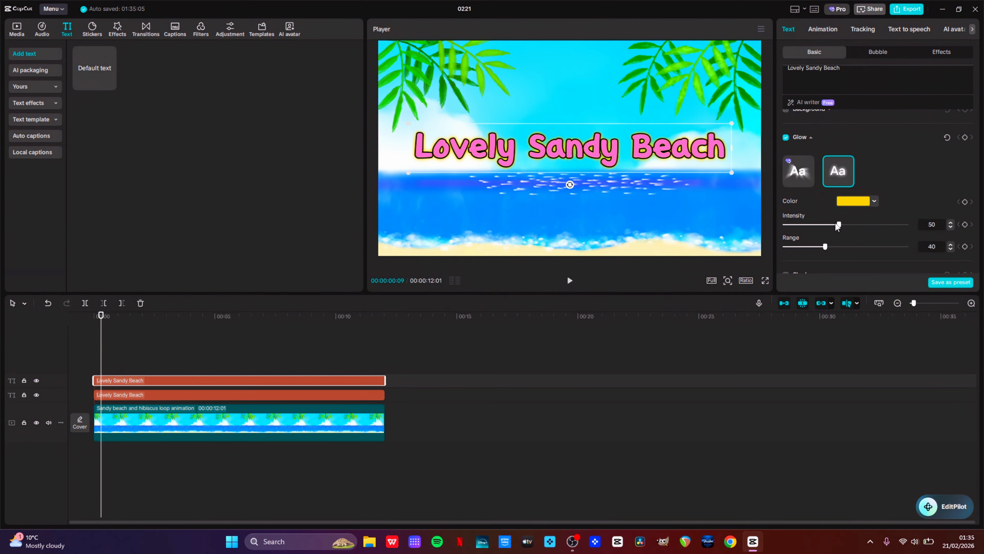
Set the glow intensity to 73 and the glow range to 59
drag(839, 225, 912, 238)
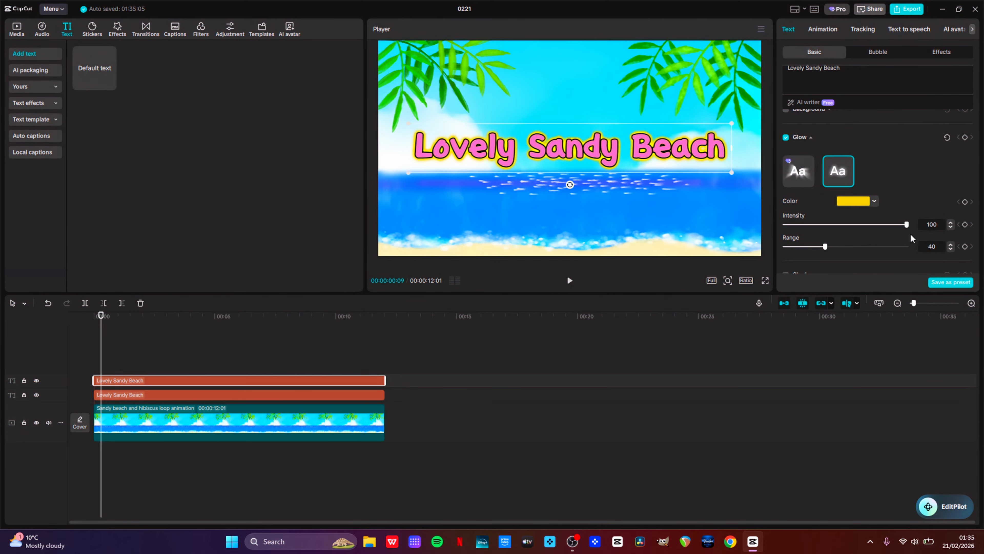
drag(825, 251, 851, 247)
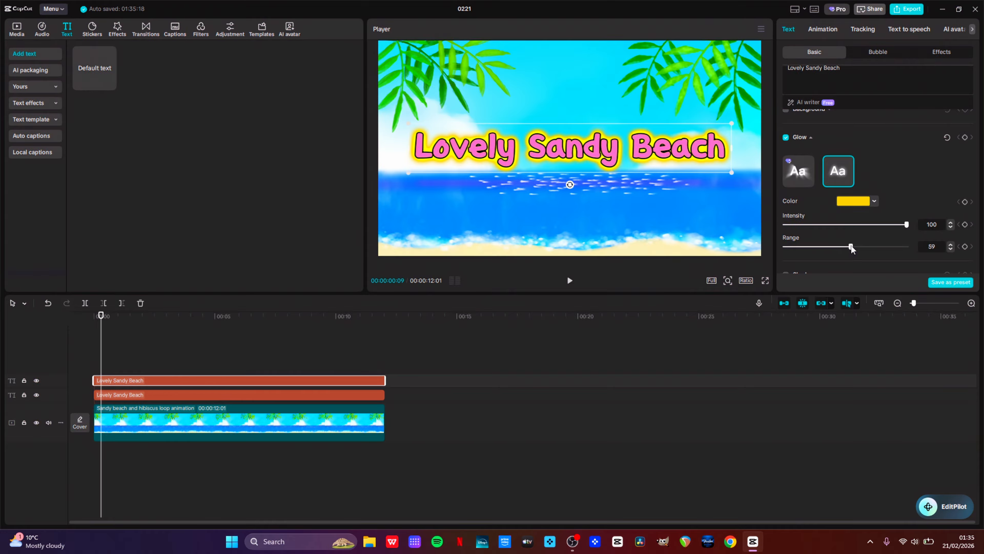
drag(907, 224, 871, 224)
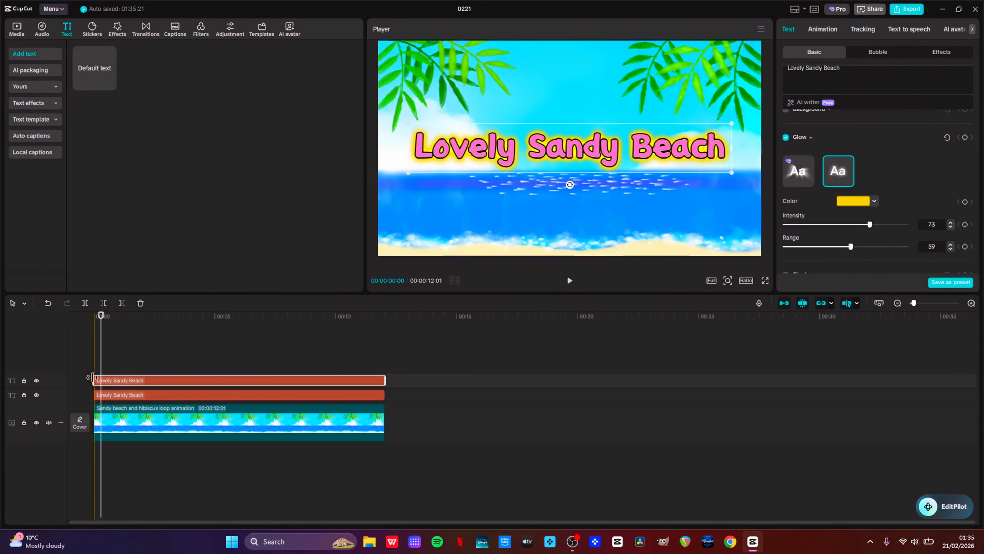
Toggle the upper title track's visibility on and off to compare the two title layers
click(37, 381)
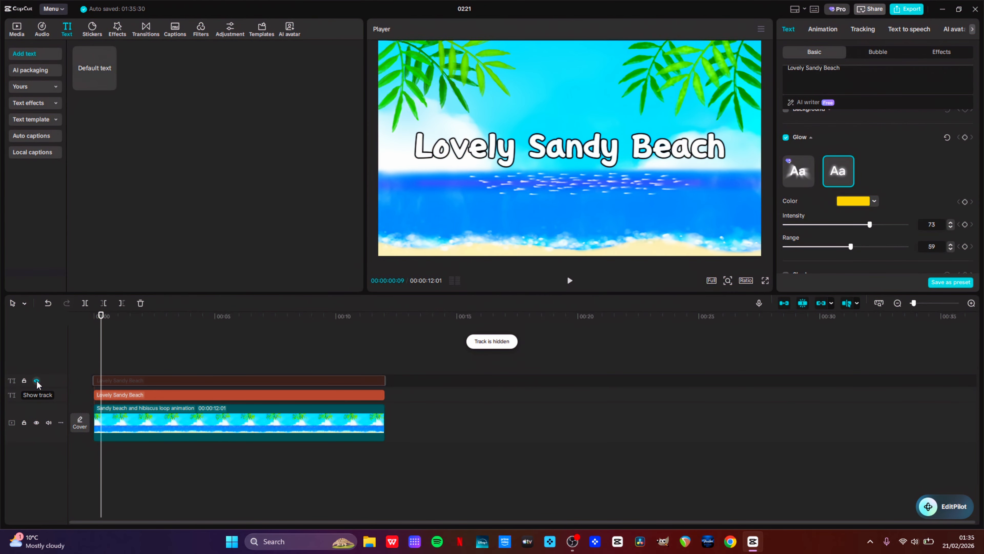
click(37, 381)
click(37, 381)
click(37, 381)
click(36, 381)
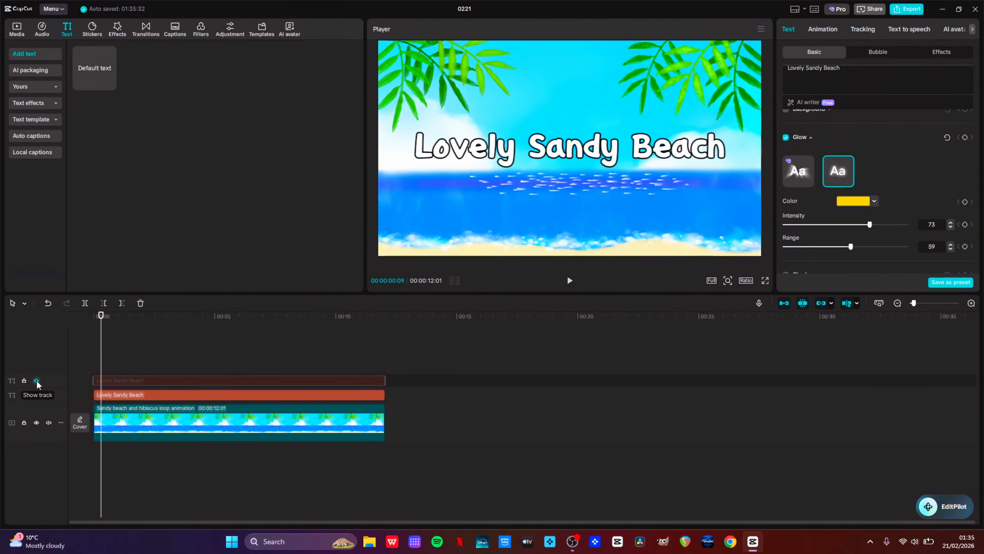
click(37, 381)
click(37, 381)
click(37, 381)
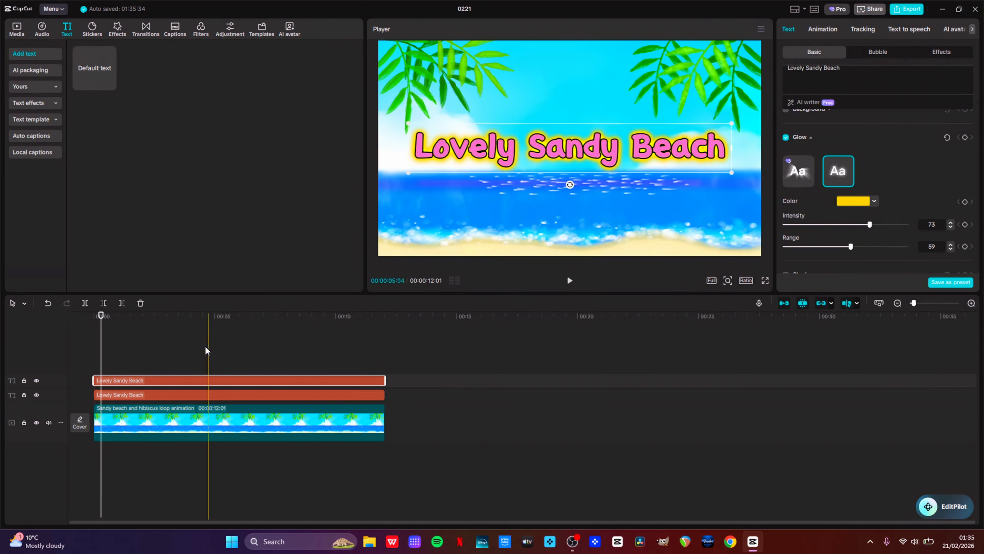
Convert the upper pink title clip into a compound clip
right_click(131, 380)
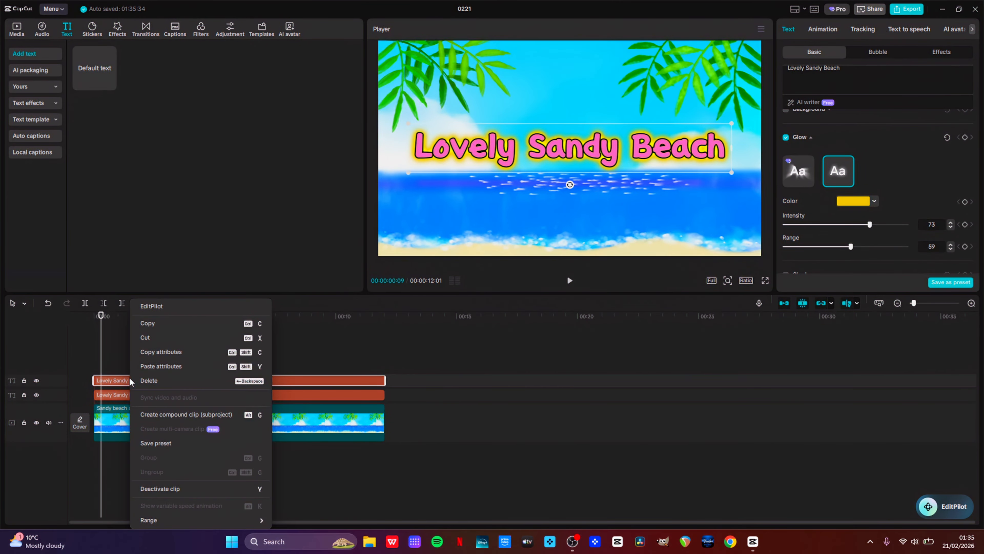
click(173, 414)
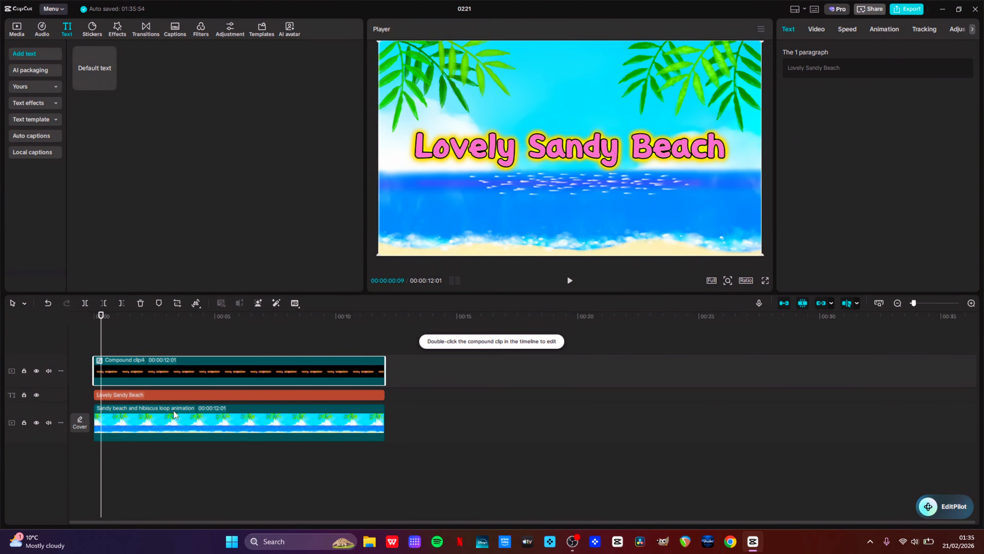
mouse_move(104, 318)
mouse_down()
mouse_move(353, 337)
mouse_move(110, 332)
mouse_up()
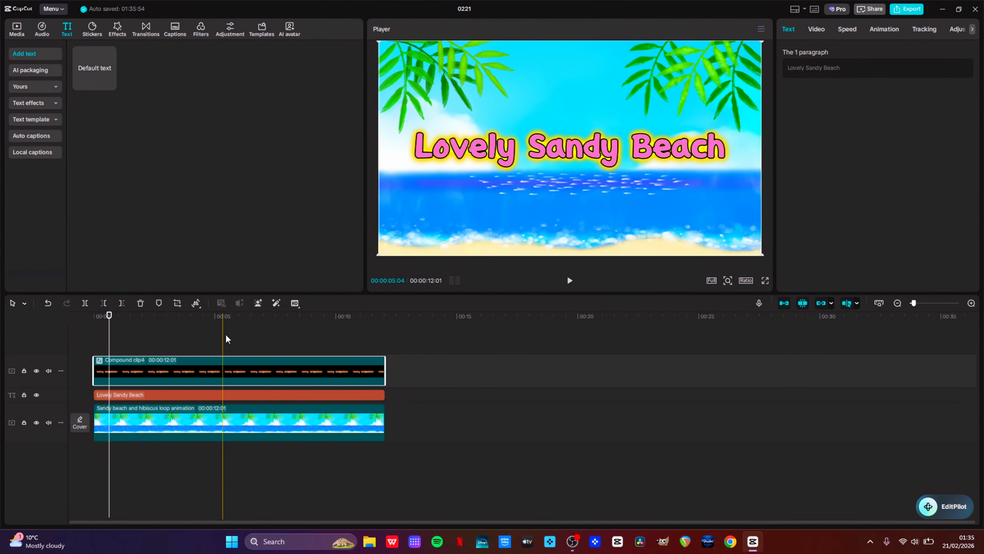
Add a rectangle mask to the compound title clip
click(818, 29)
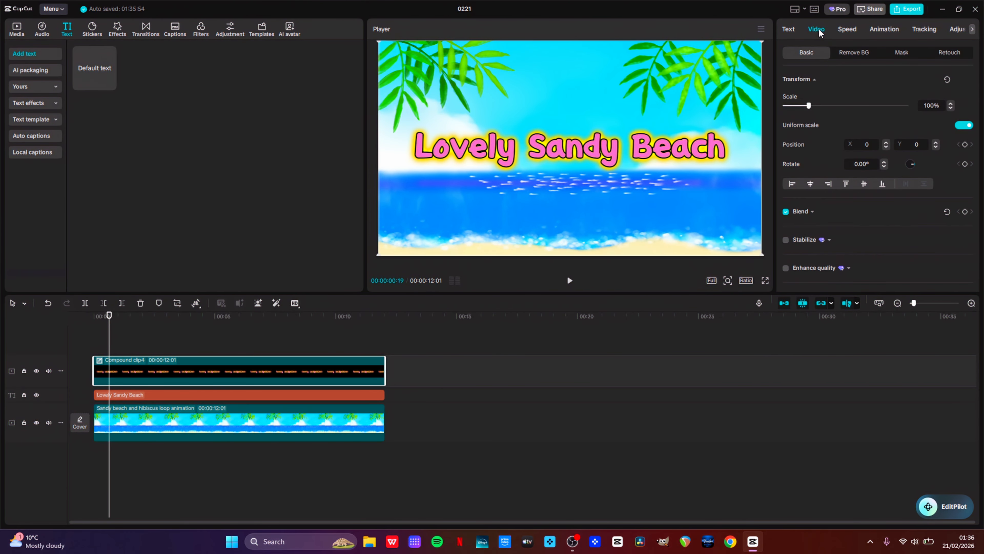
click(961, 30)
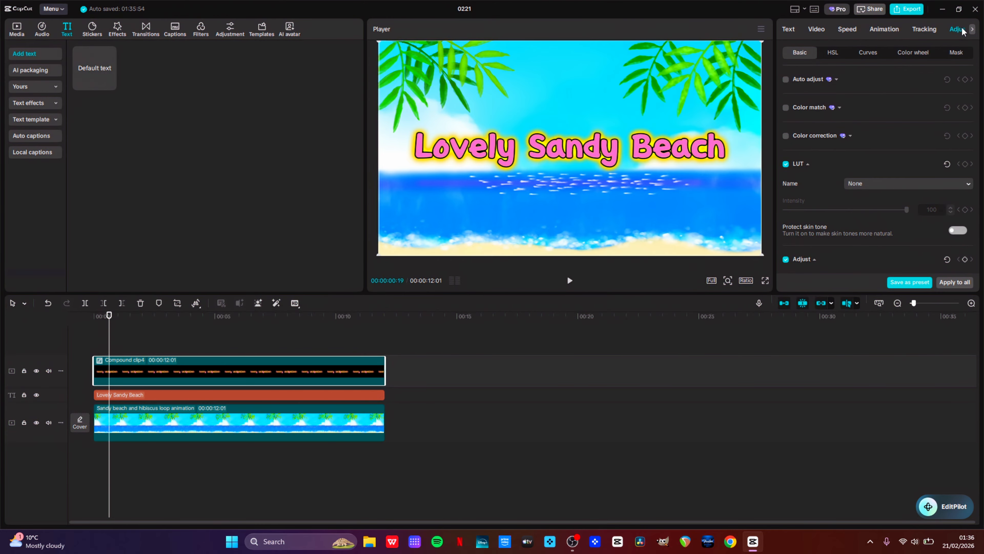
click(821, 31)
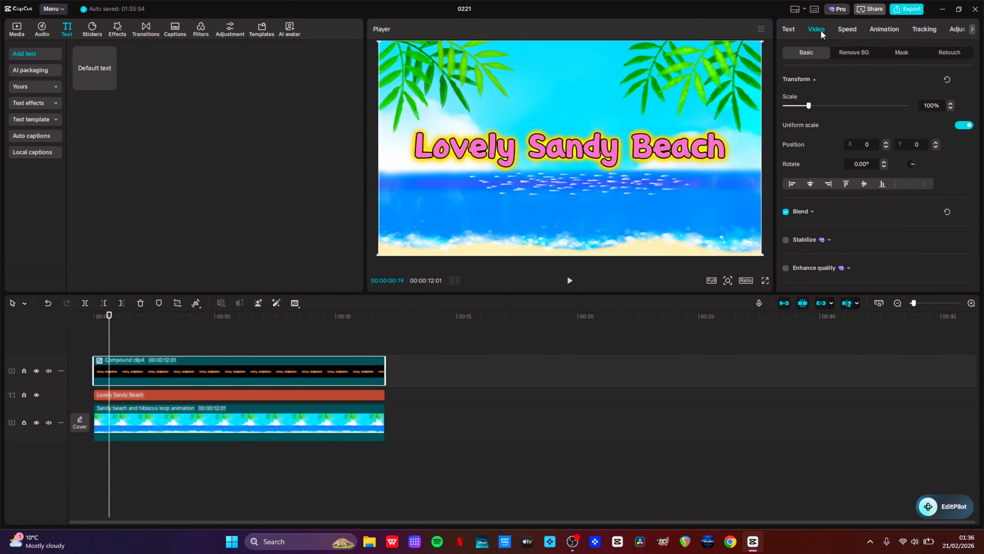
click(900, 56)
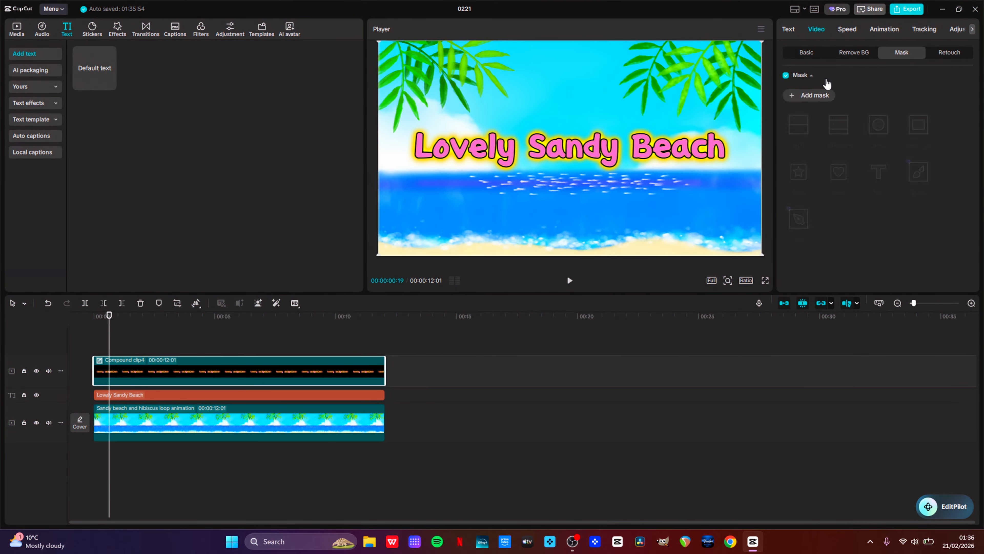
click(793, 96)
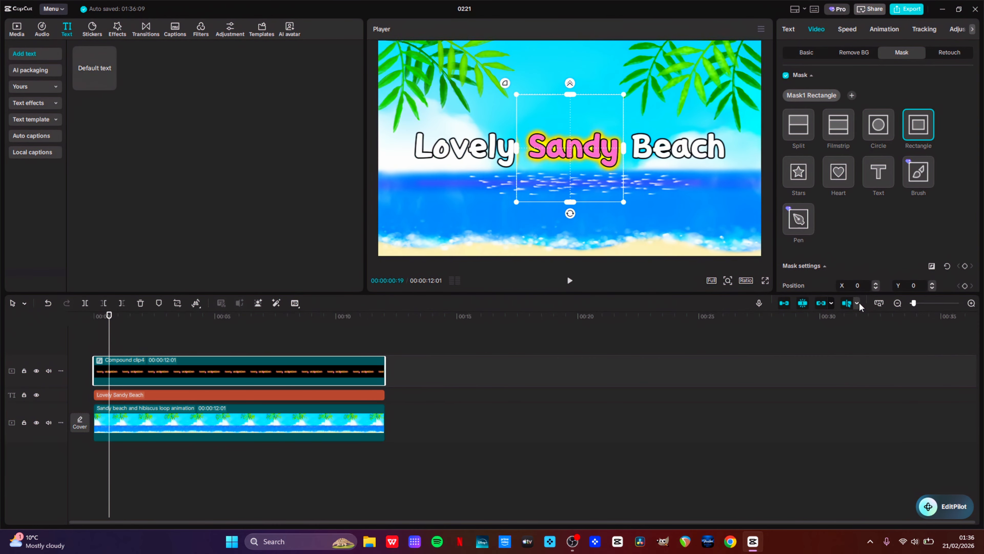
click(880, 304)
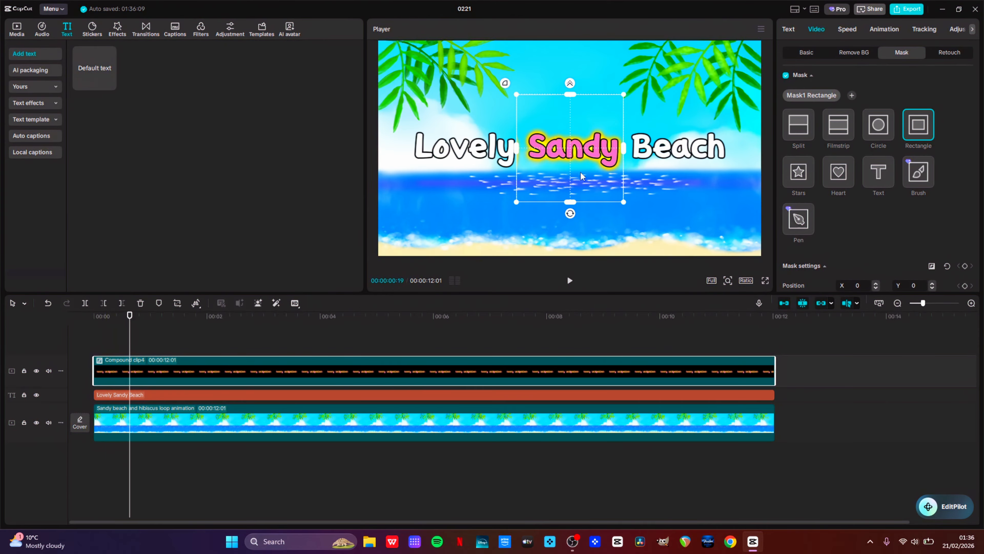
Move the rectangle mask to the frame's left edge, narrow it to about 131 wide, and add a mask keyframe
drag(581, 177, 389, 173)
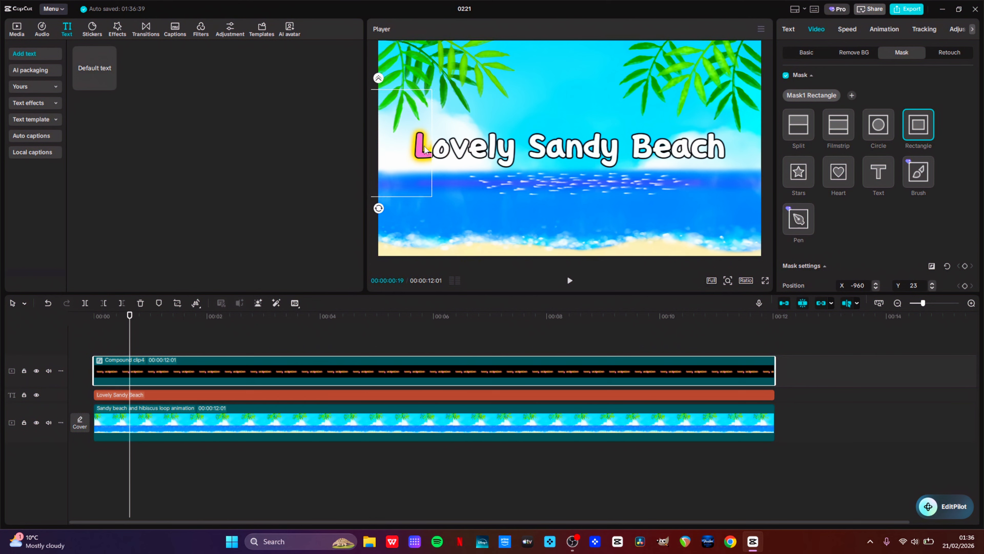
drag(425, 146, 392, 141)
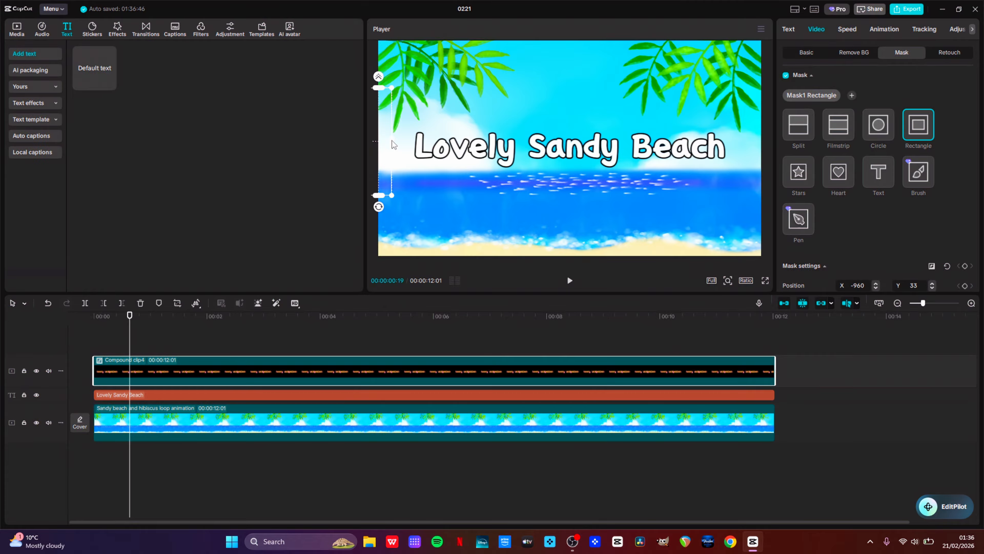
scroll(927, 227, down, 3)
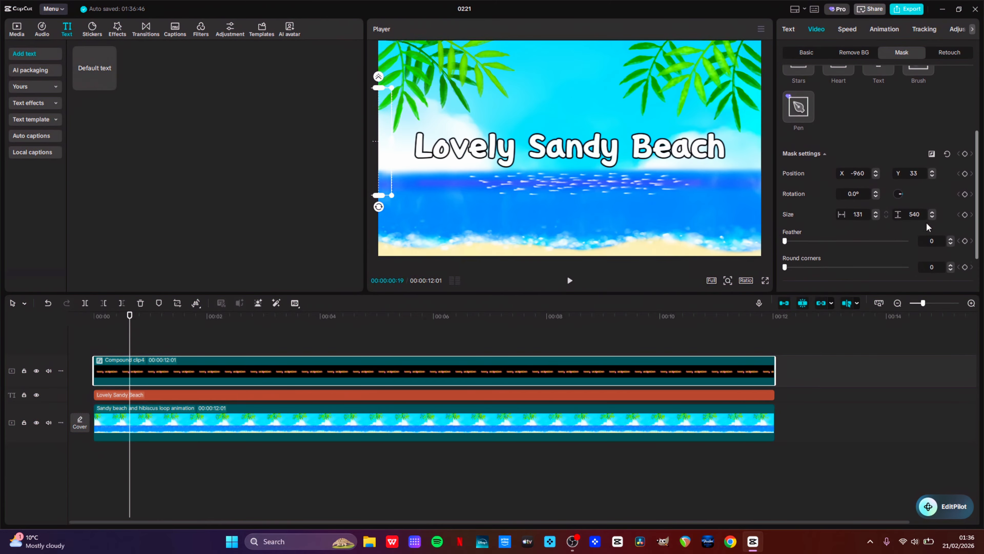
scroll(927, 227, down, 2)
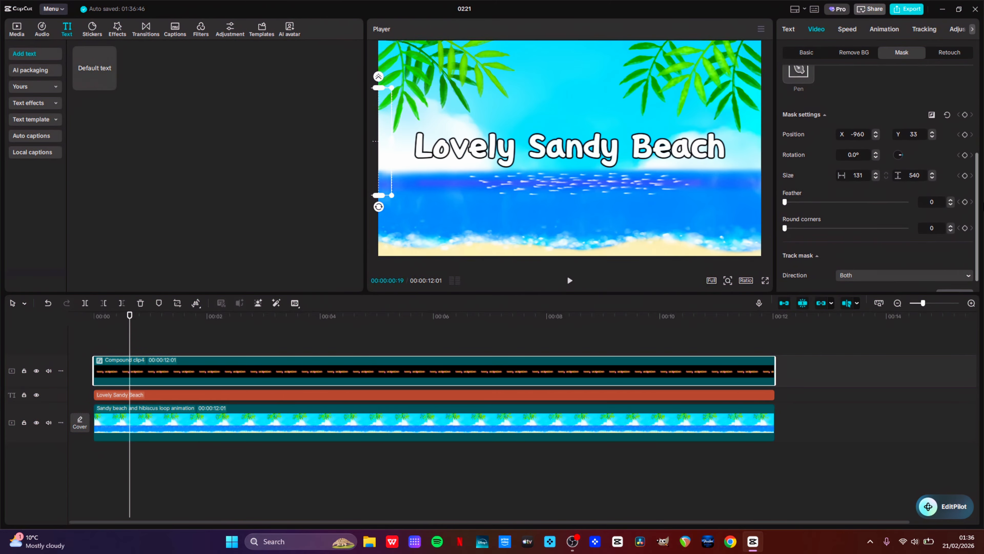
click(965, 115)
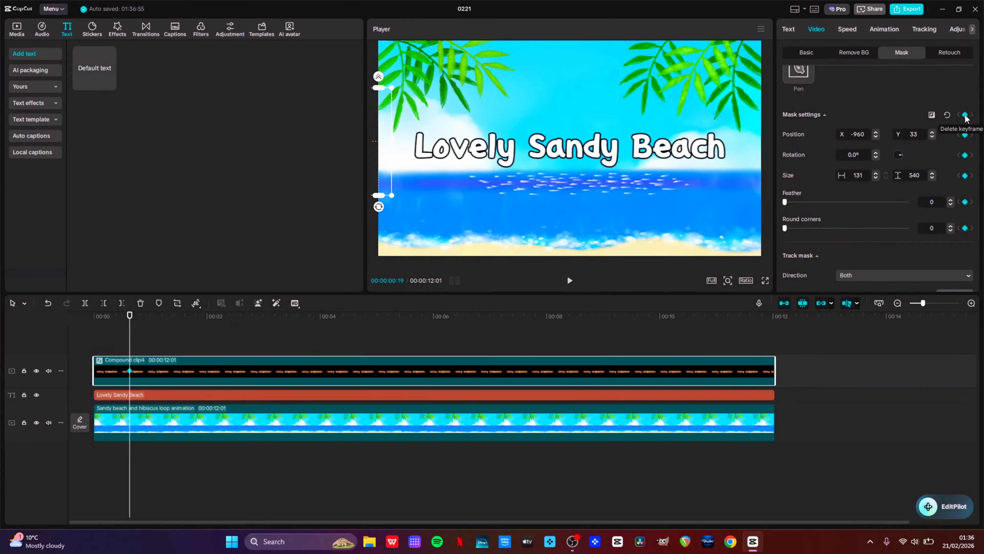
A moment later in the clip, move and widen the mask to about 584 wide so it reveals "Lovely"
click(131, 326)
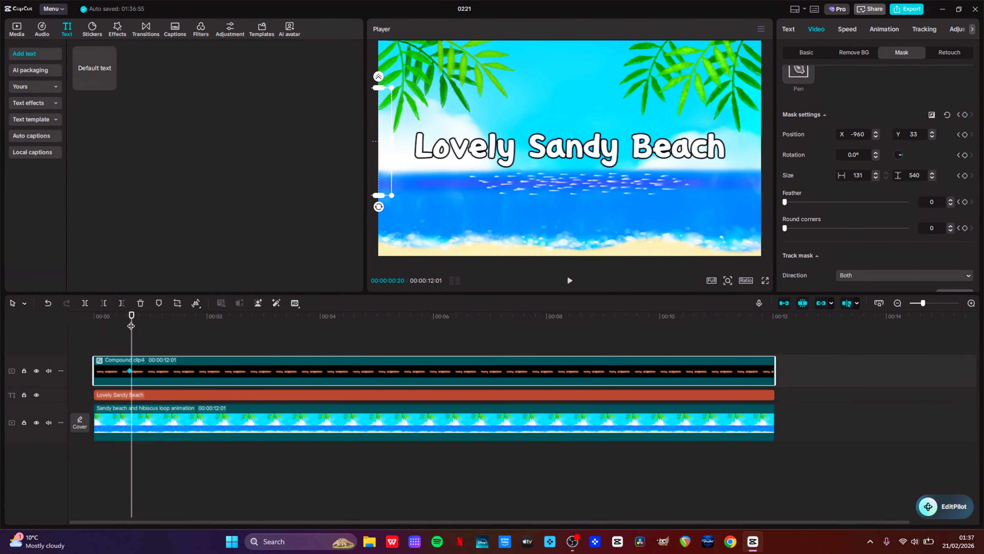
drag(382, 148, 526, 154)
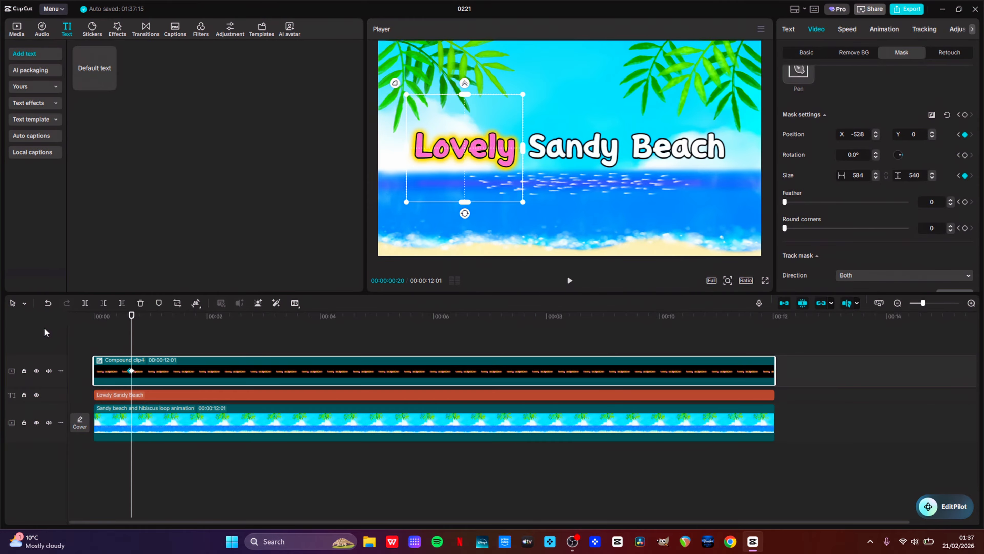
Add a mask keyframe at about 2 seconds and step one frame forward
click(208, 325)
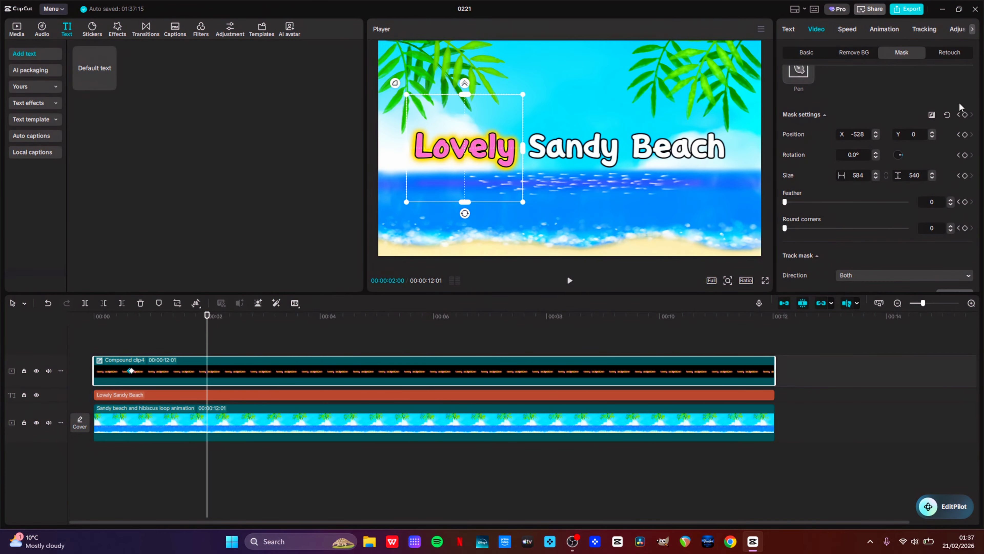
click(965, 116)
key(Right)
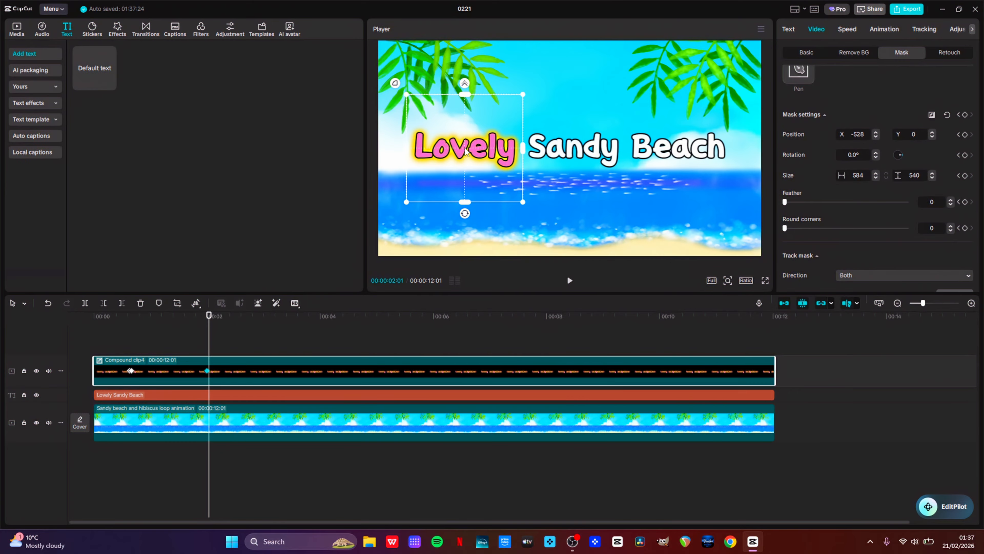
Move the mask over "Sandy" and narrow it to about 553 wide
drag(471, 149, 575, 151)
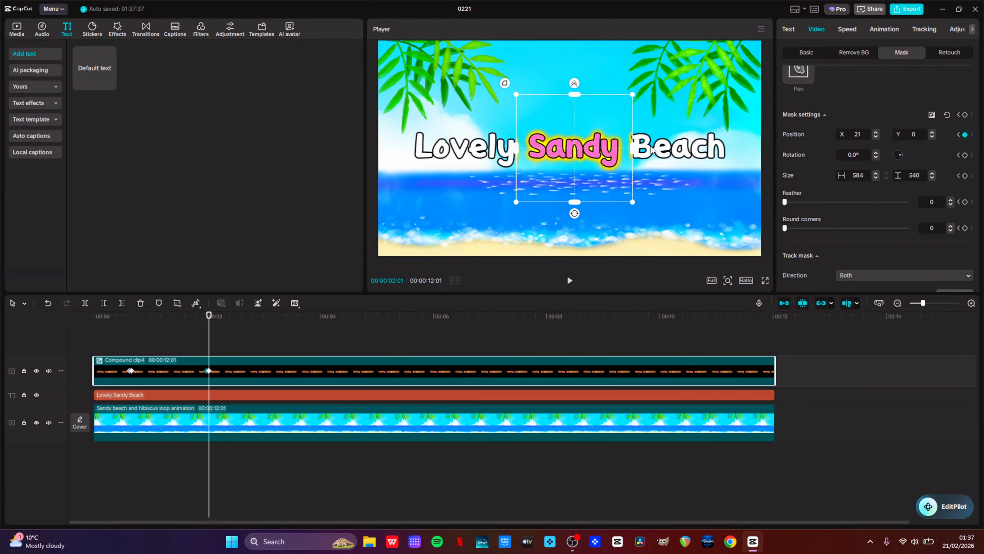
drag(635, 151, 633, 152)
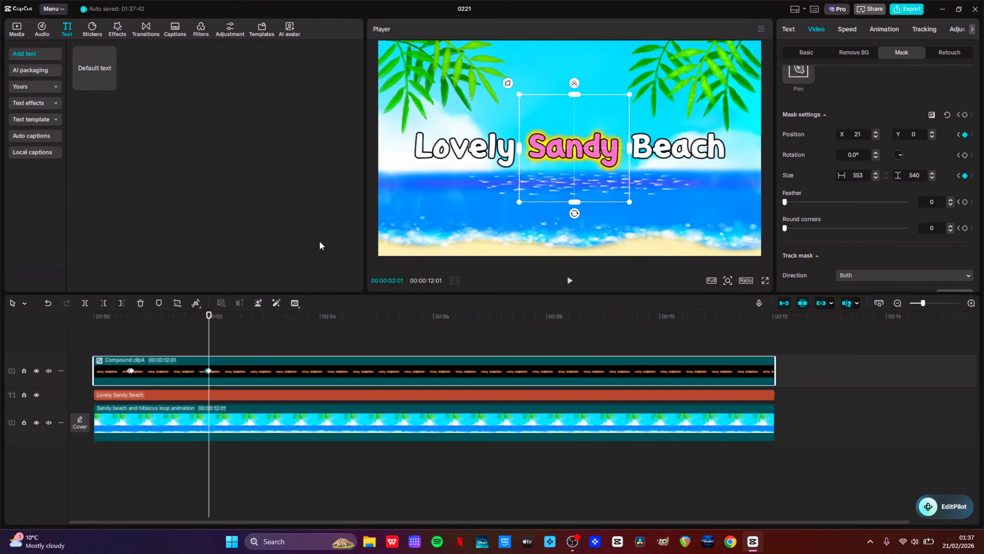
click(275, 319)
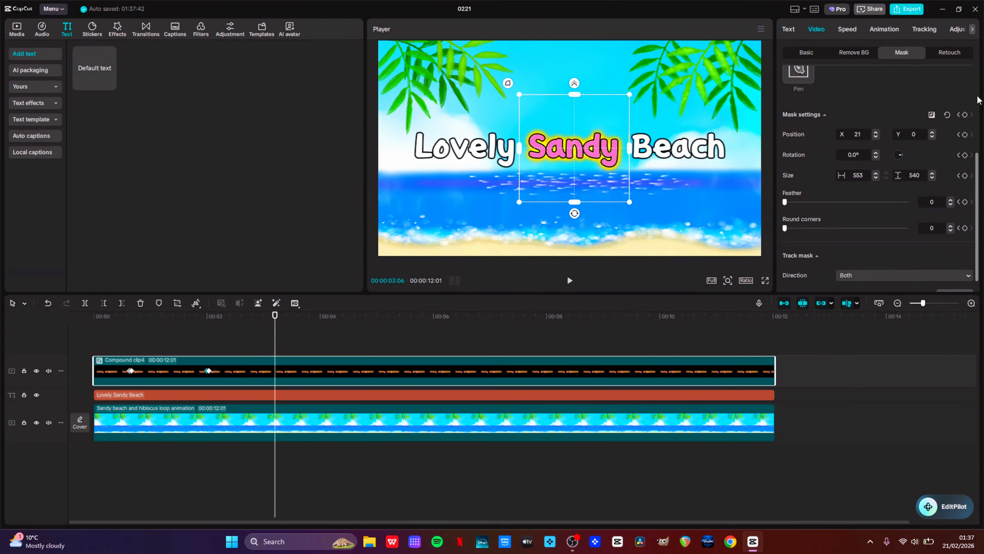
Add a mask keyframe over "Sandy", step one frame forward, and move the rectangle mask over "Beach"
click(965, 114)
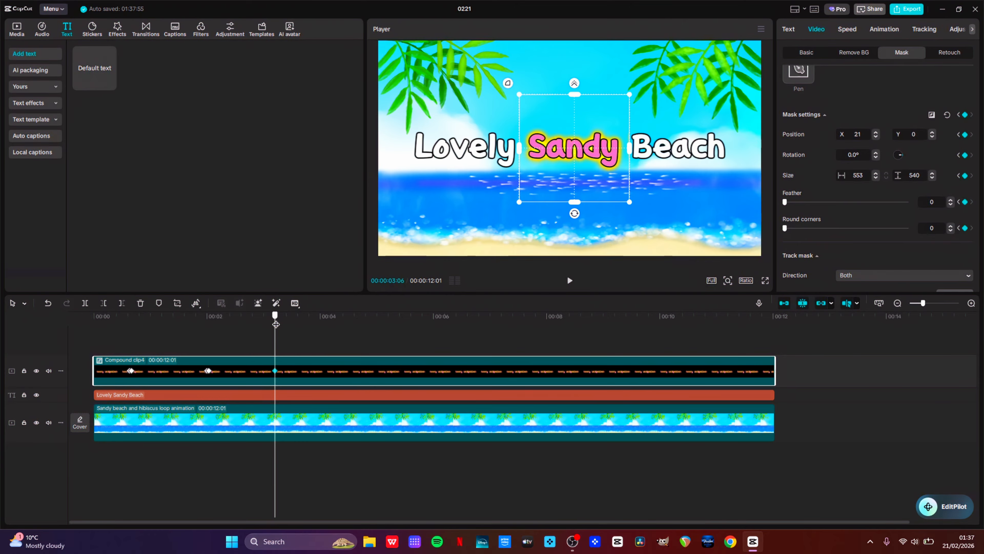
drag(275, 325, 276, 324)
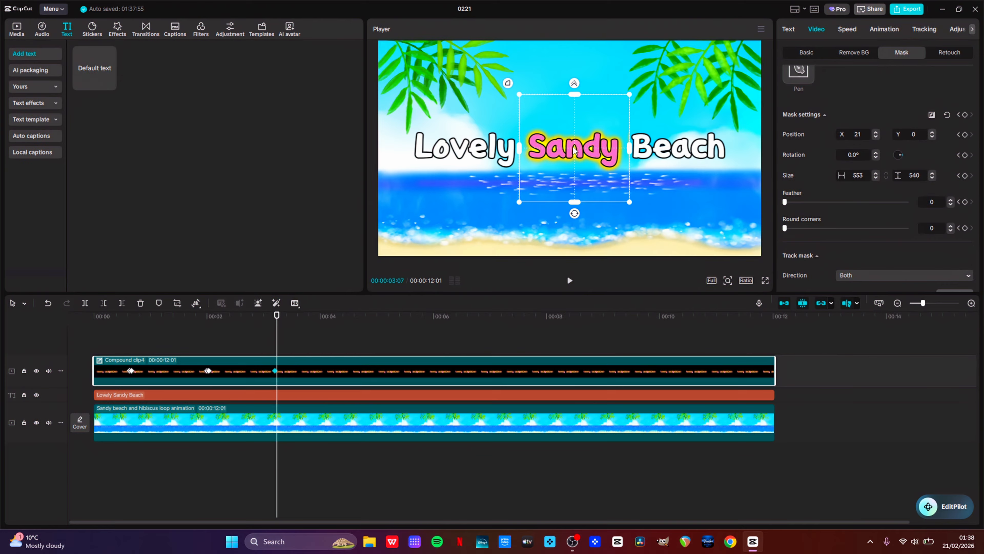
drag(575, 150, 679, 152)
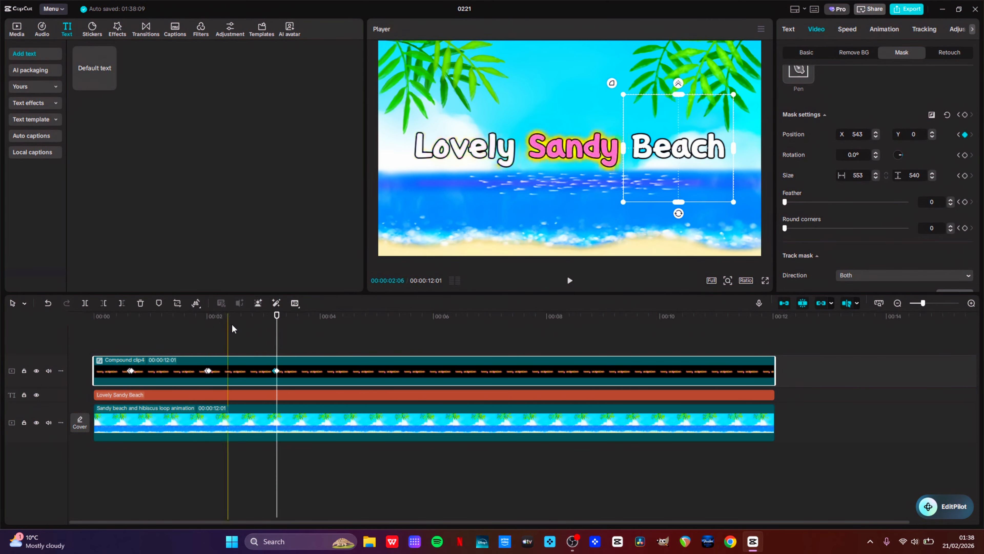
At about 4 seconds 14 frames add a mask keyframe, then a few frames later shift the mask off the frame's right edge
click(346, 325)
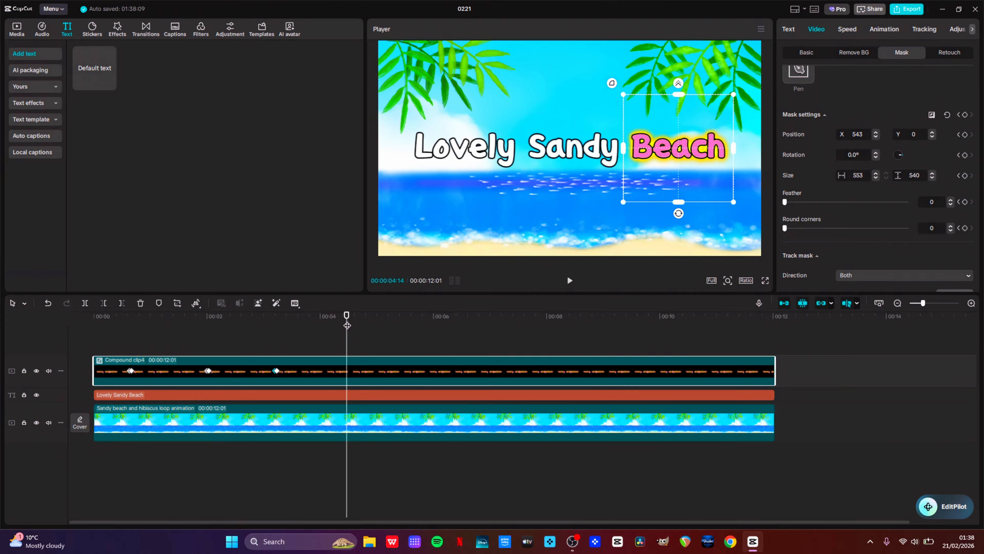
click(966, 114)
click(355, 353)
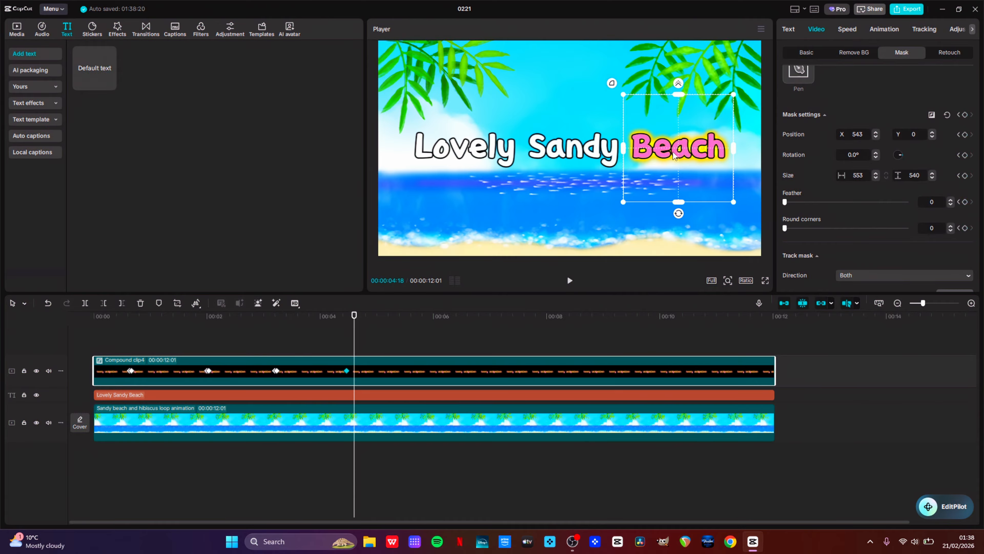
drag(678, 150, 770, 159)
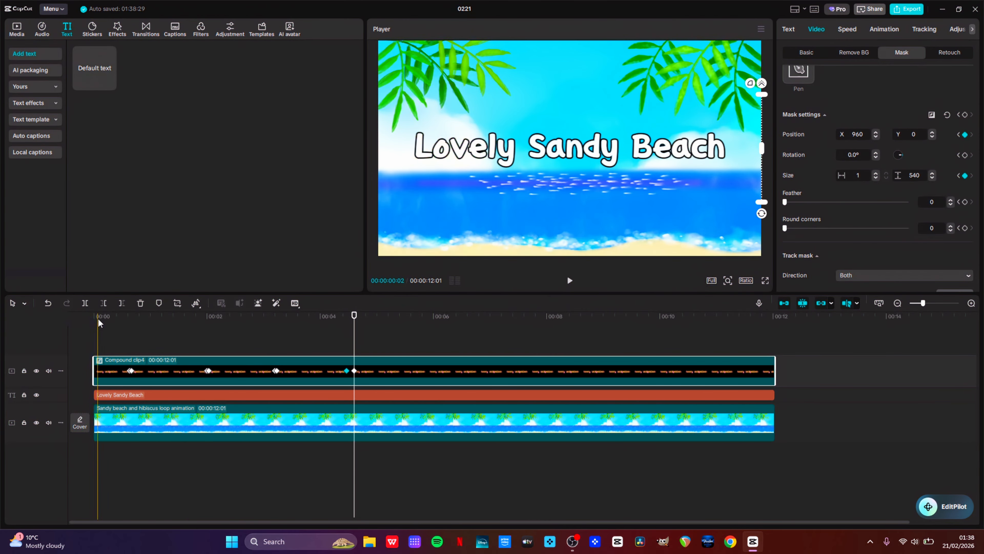
Play the title animation from the start to review the word-by-word reveal
click(90, 317)
key(space)
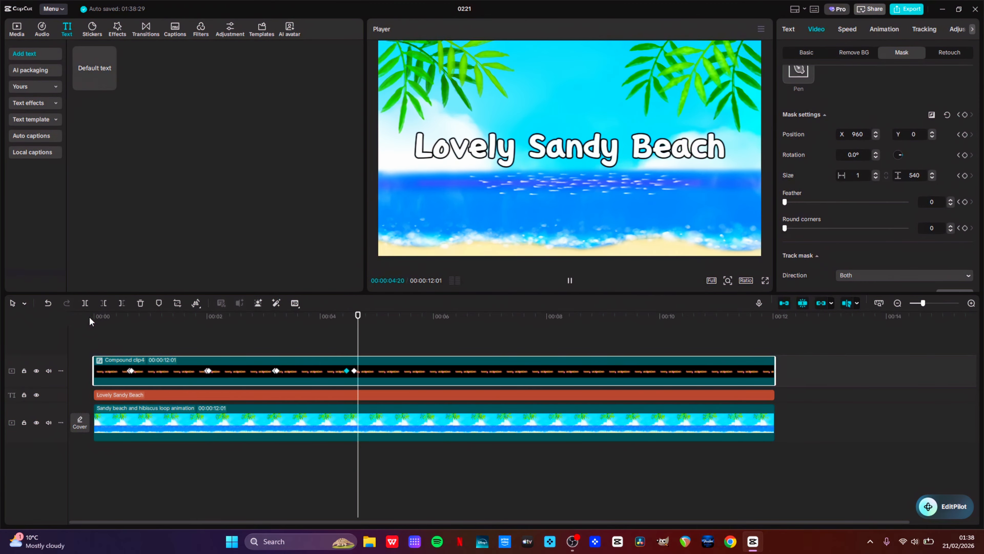
key(space)
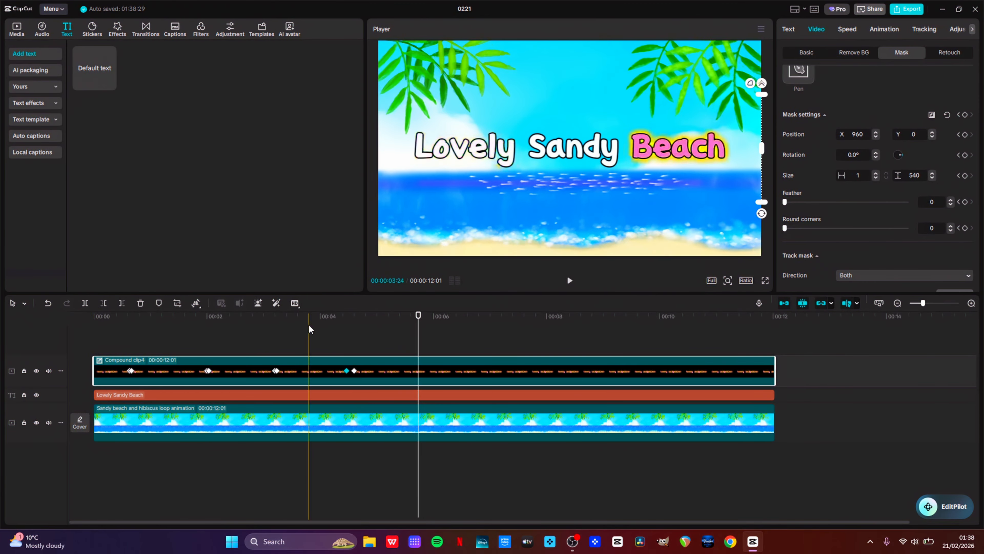
Undo the recent rectangle mask moves and keyframes
click(355, 371)
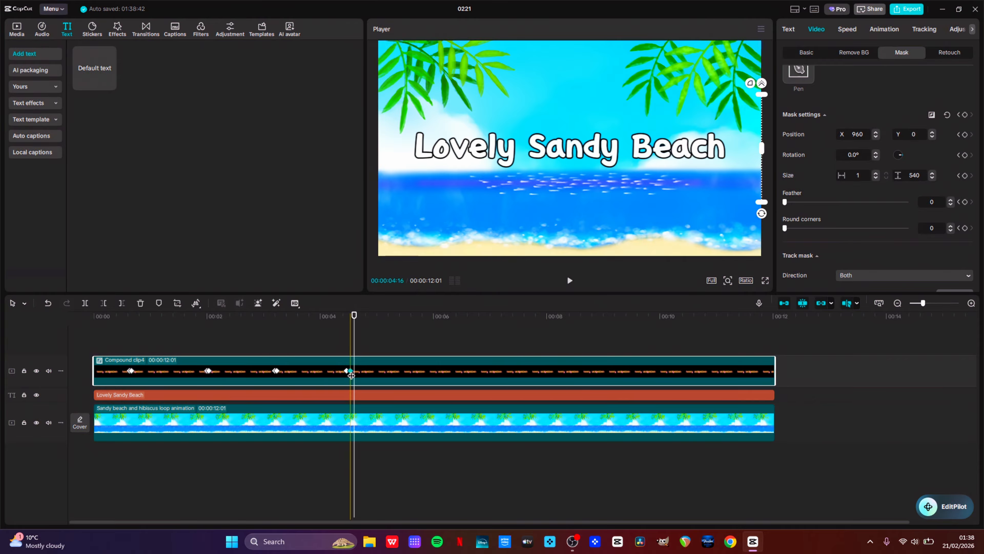
key(ctrl+z)
key(ctrl+z)
key(ctrl+z)
key(ctrl+z)
key(ctrl+z)
key(ctrl+z)
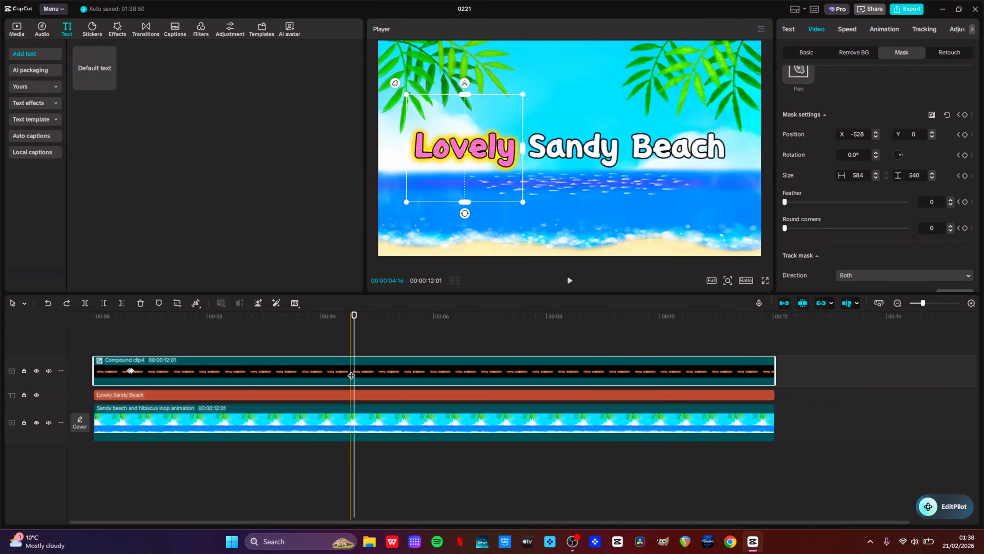
key(ctrl+z)
key(ctrl+z)
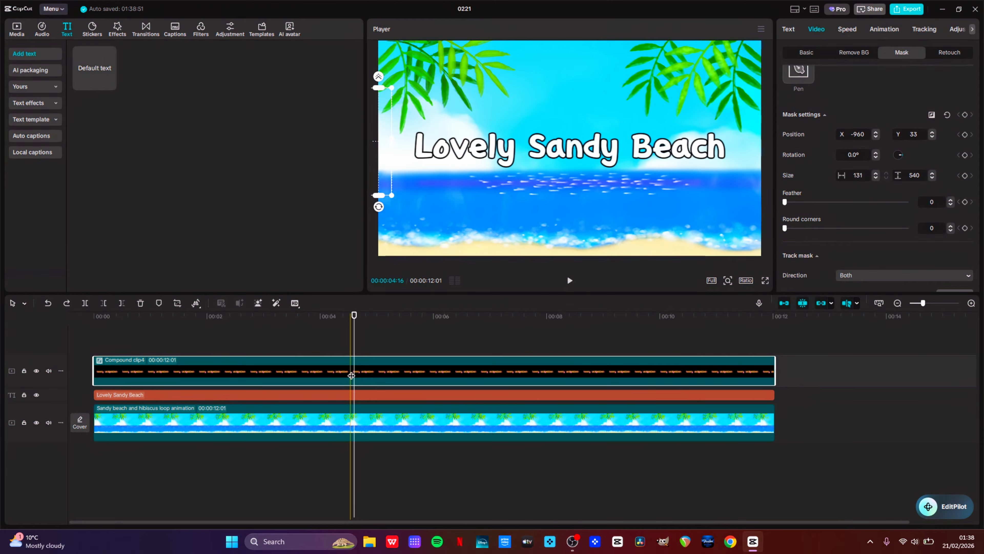
At the clip's start, switch the mask to Split, rotate it vertical, and move it to the frame's left edge
drag(184, 328, 21, 310)
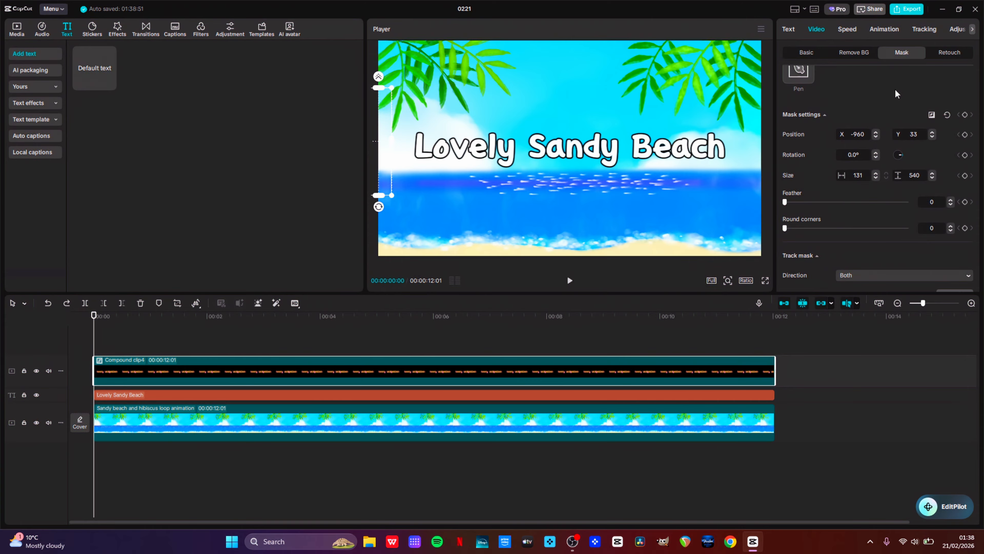
scroll(893, 90, up, 3)
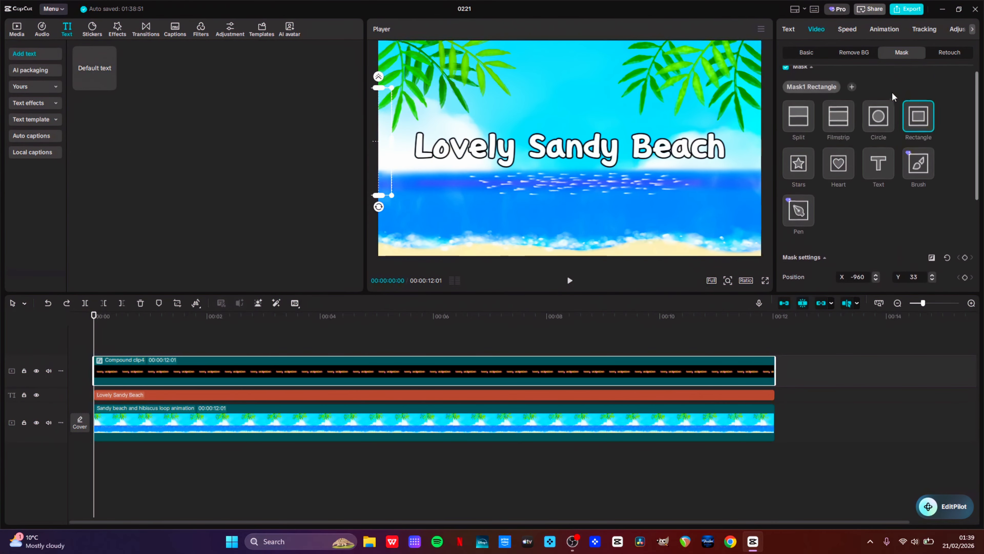
click(800, 131)
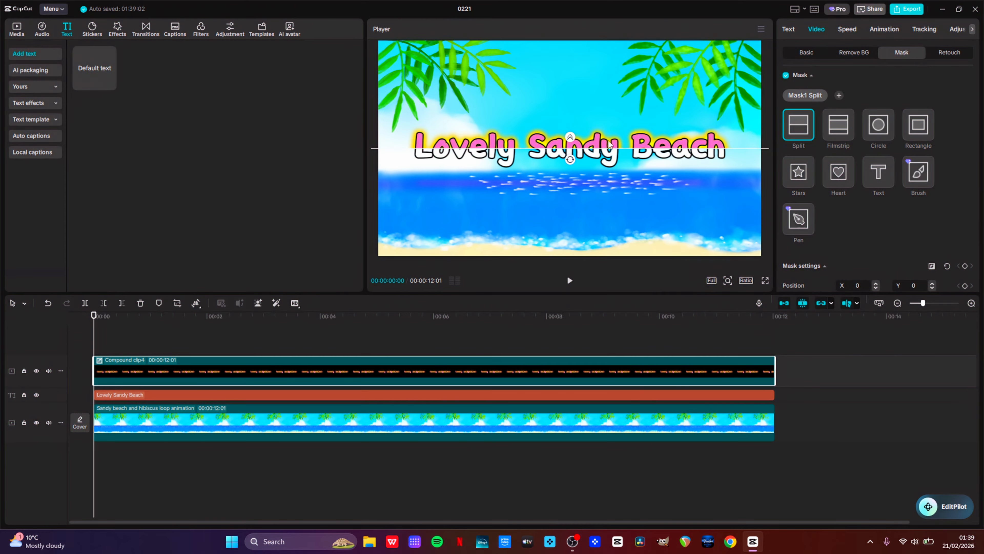
drag(571, 159, 631, 150)
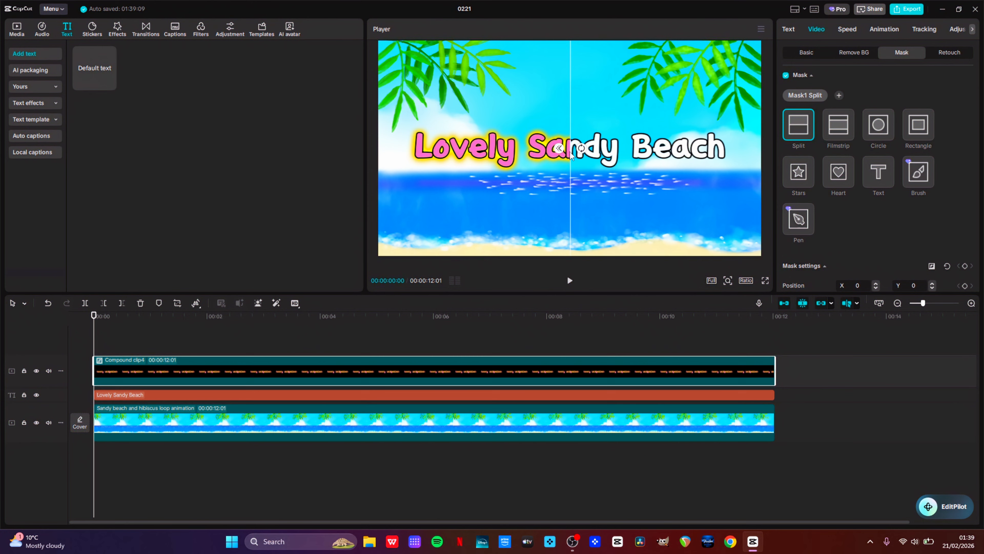
drag(570, 153, 380, 182)
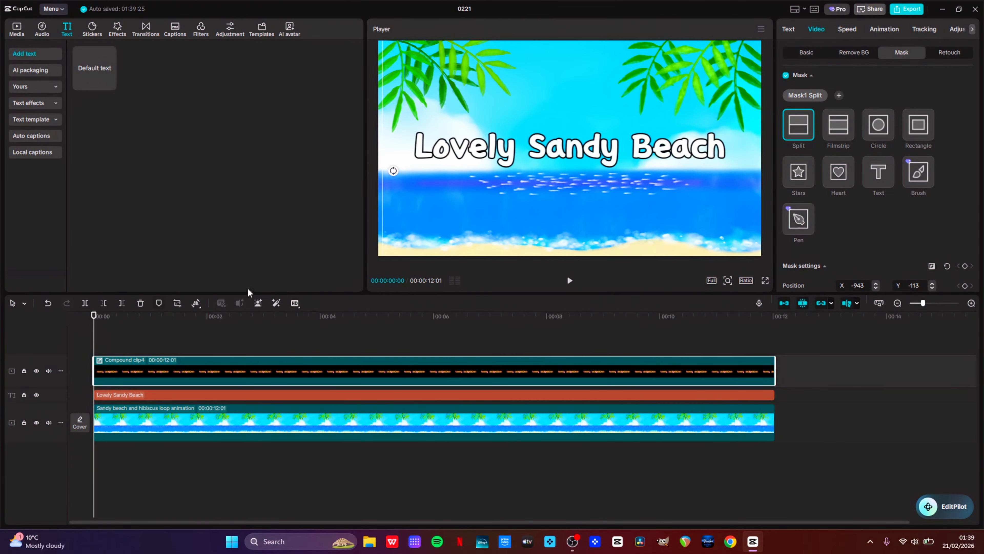
Add a split-mask keyframe at about 29 frames
click(150, 319)
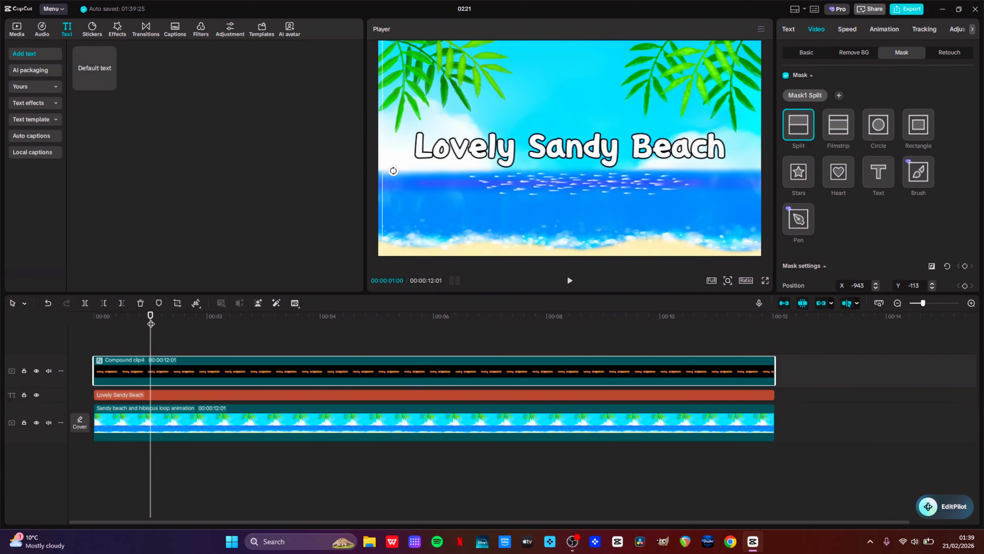
scroll(878, 230, down, 1)
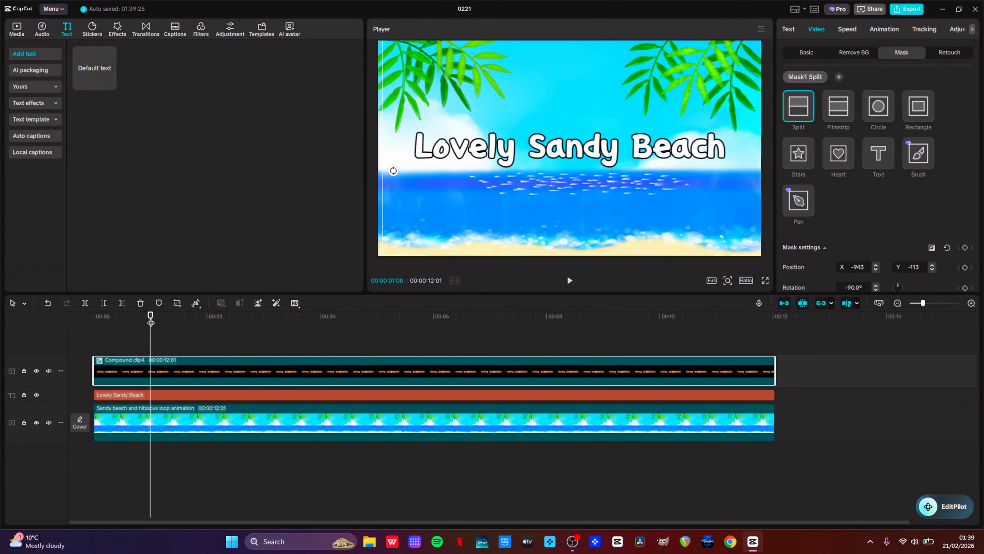
key(Left)
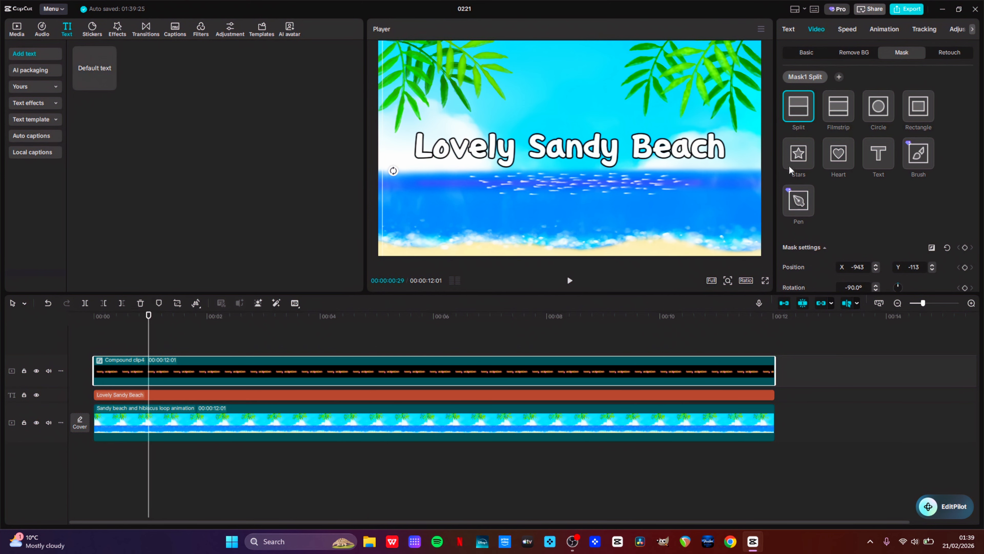
click(965, 248)
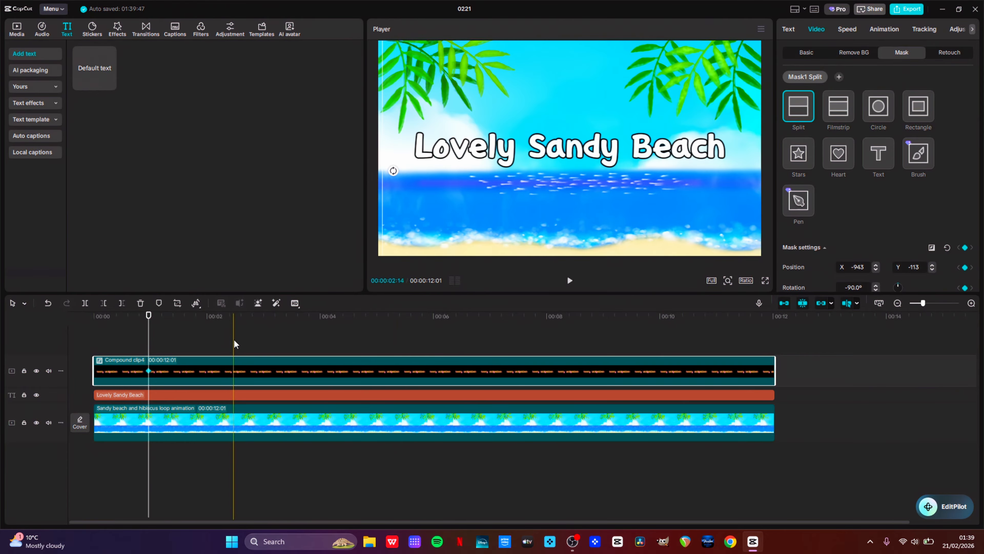
At about 4 seconds, move the split line to the frame's right edge to reveal the whole pink title
click(156, 318)
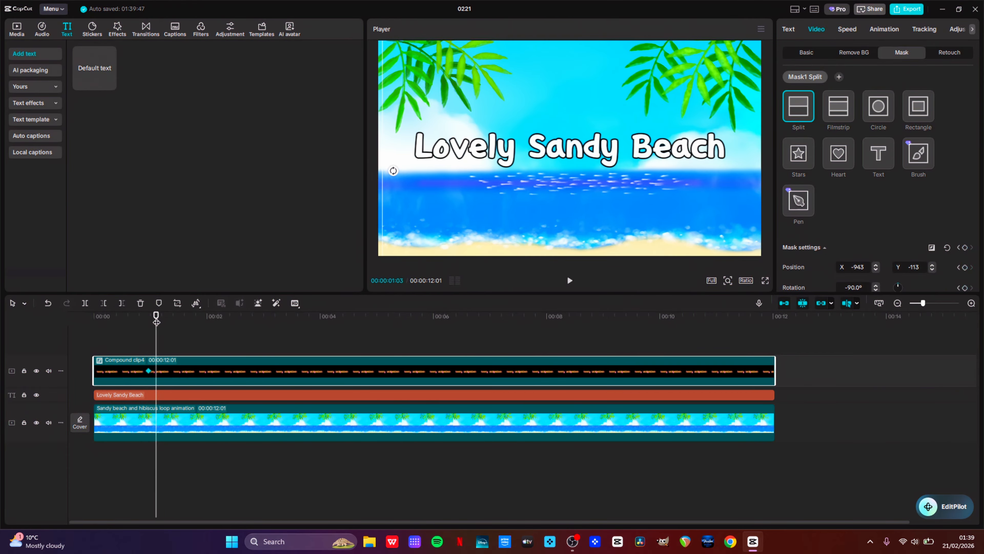
click(305, 327)
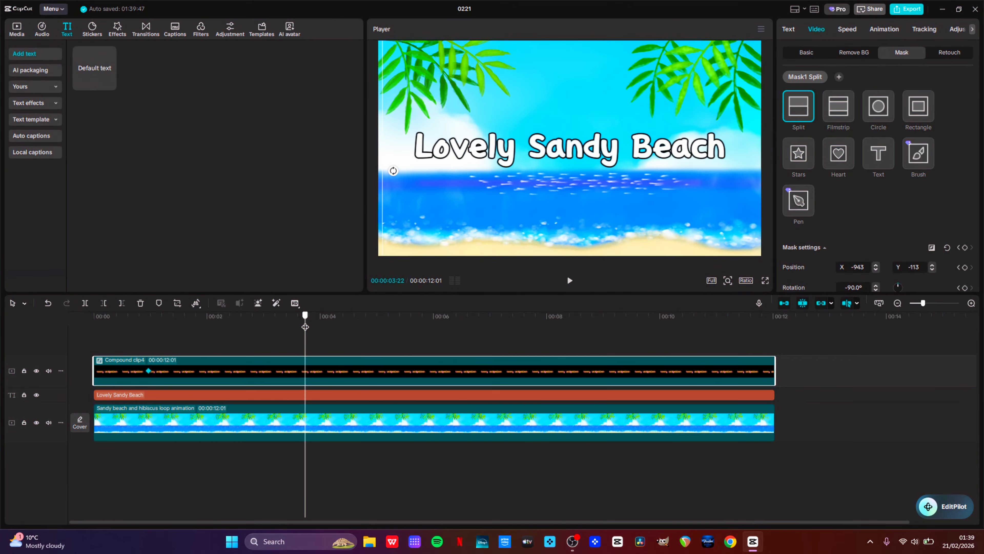
drag(305, 327, 322, 330)
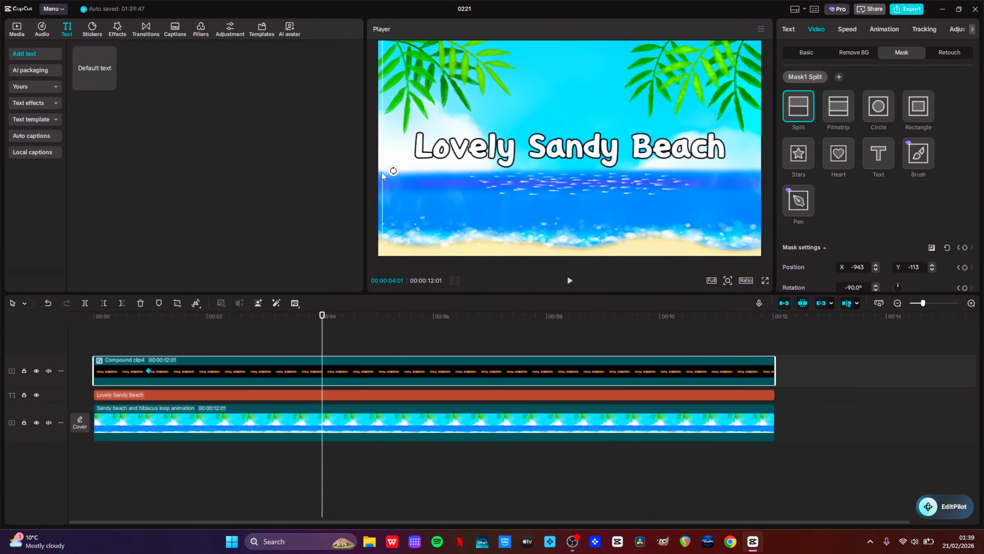
drag(384, 173, 769, 172)
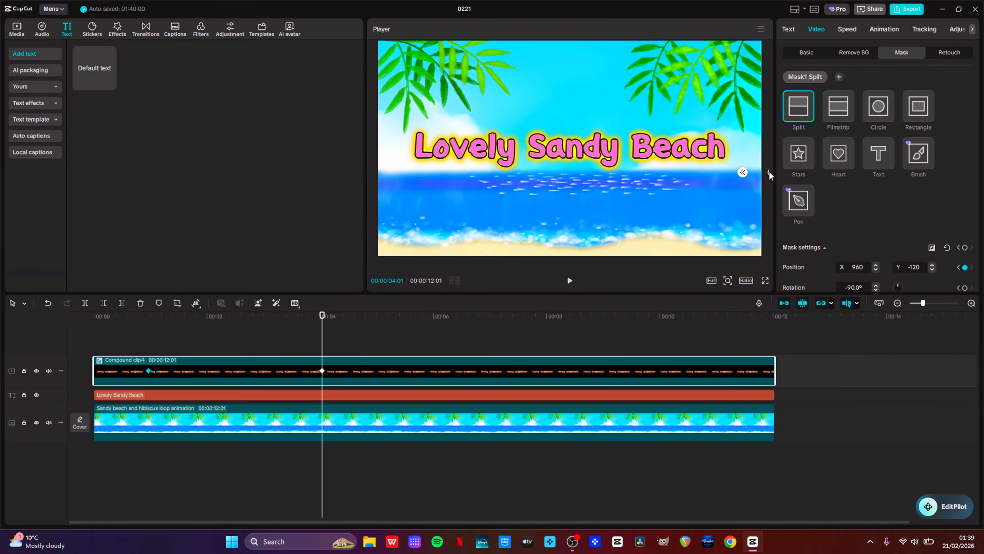
Play the animation from the start to review the sweeping reveal
click(133, 318)
key(space)
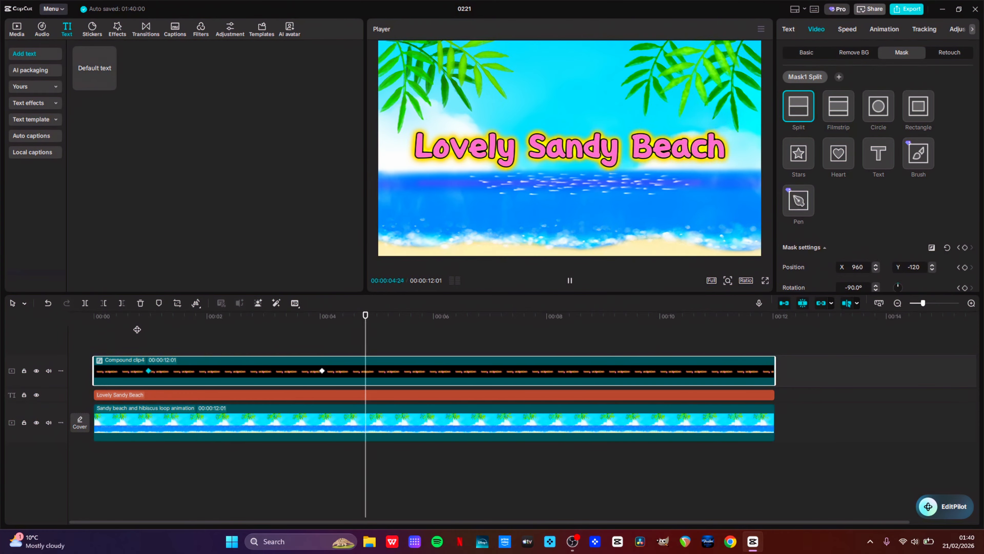
key(space)
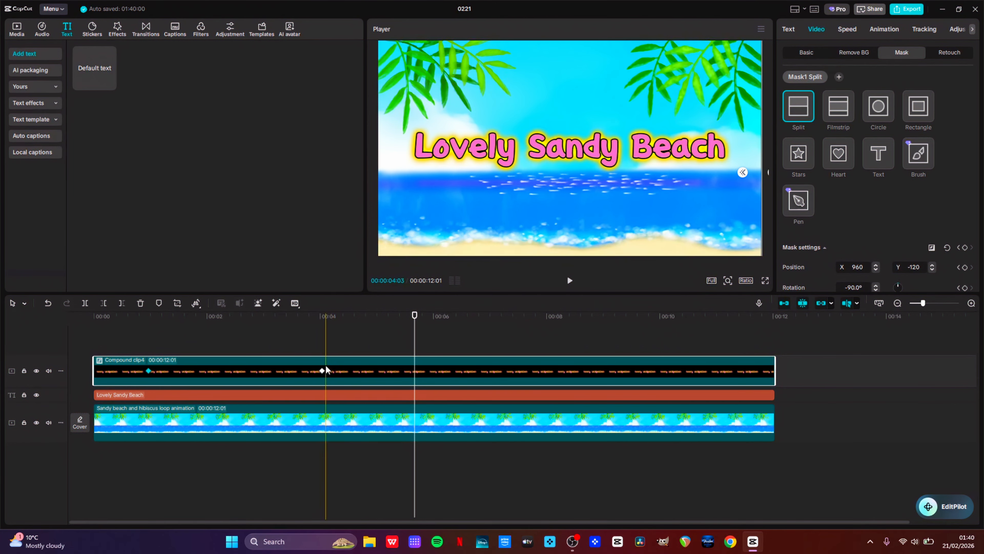
Trim the pink compound clip's start so it begins at about 1 second
click(322, 371)
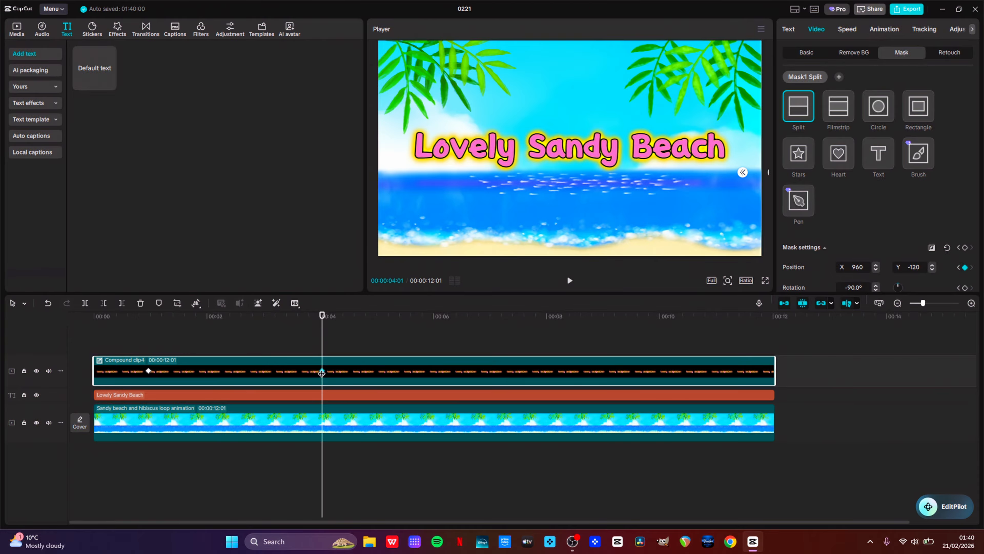
drag(322, 373, 149, 372)
click(148, 371)
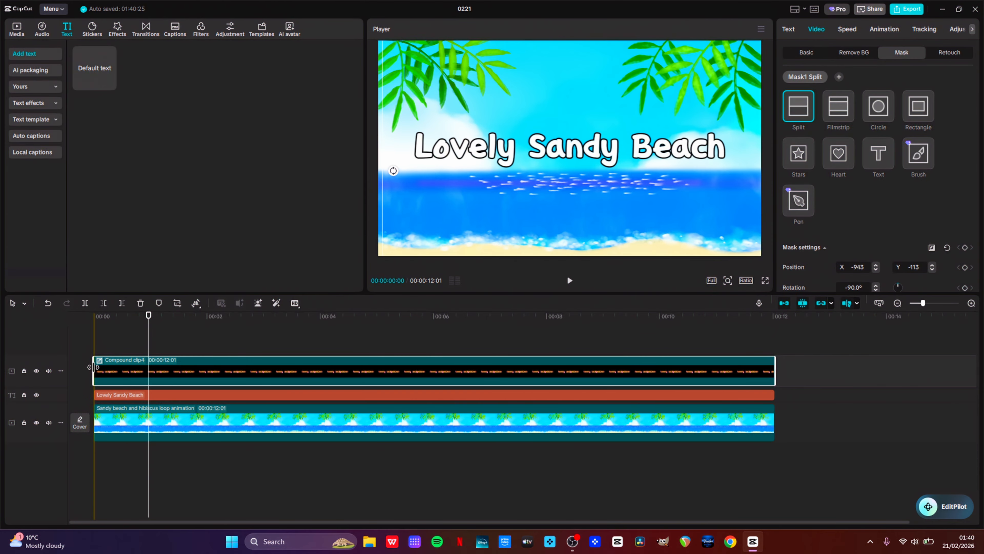
drag(94, 370, 149, 371)
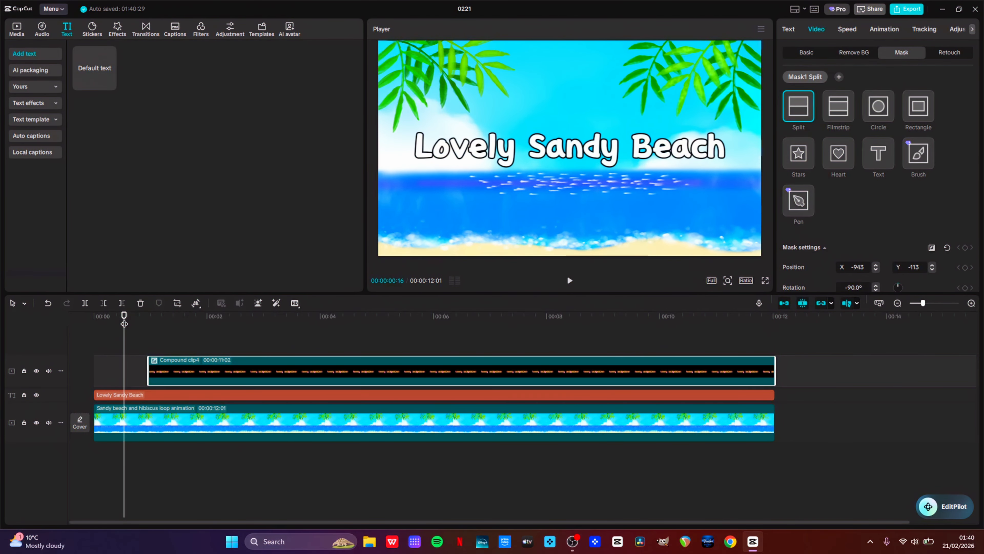
Preview the start of the animation and disable the compound clip's mask
key(space)
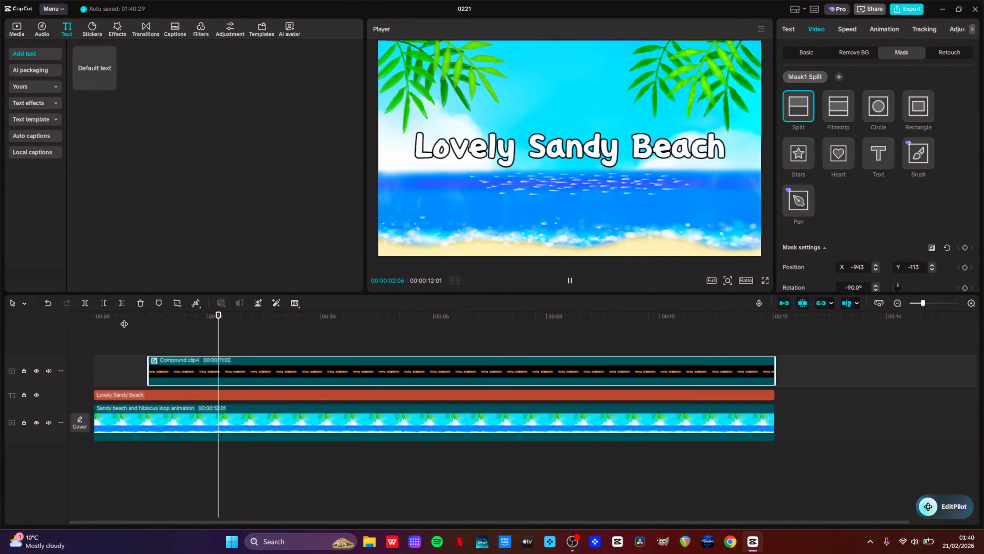
key(space)
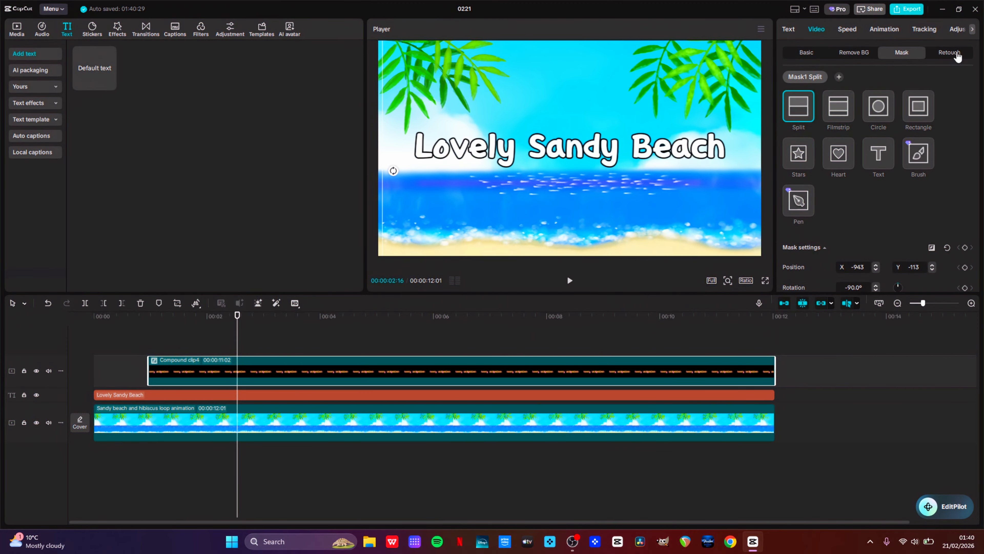
scroll(959, 140, up, 1)
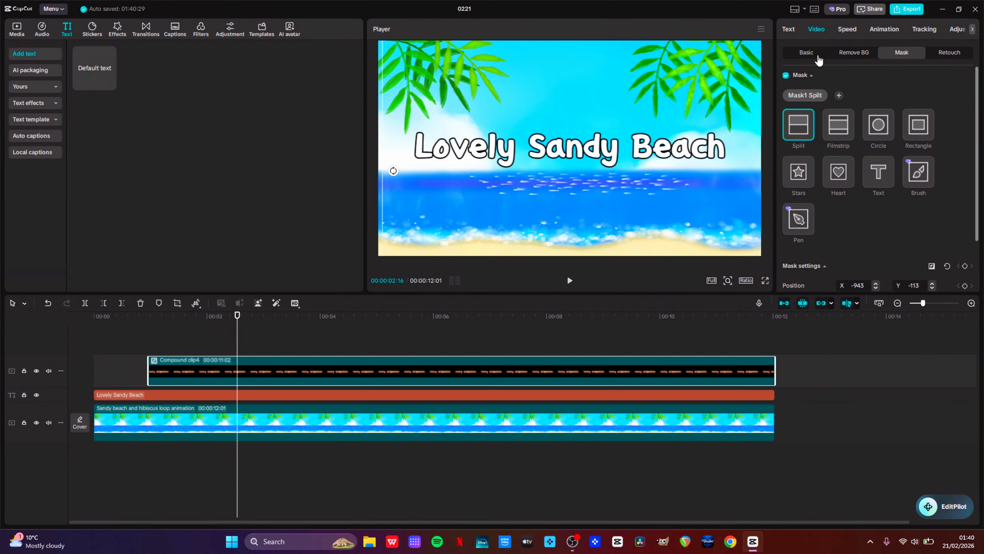
click(787, 75)
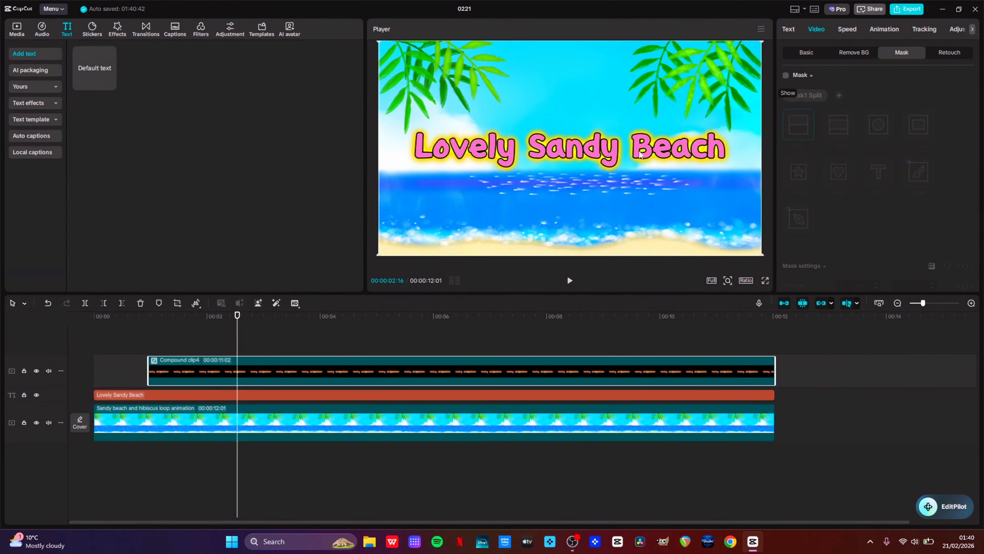
click(158, 328)
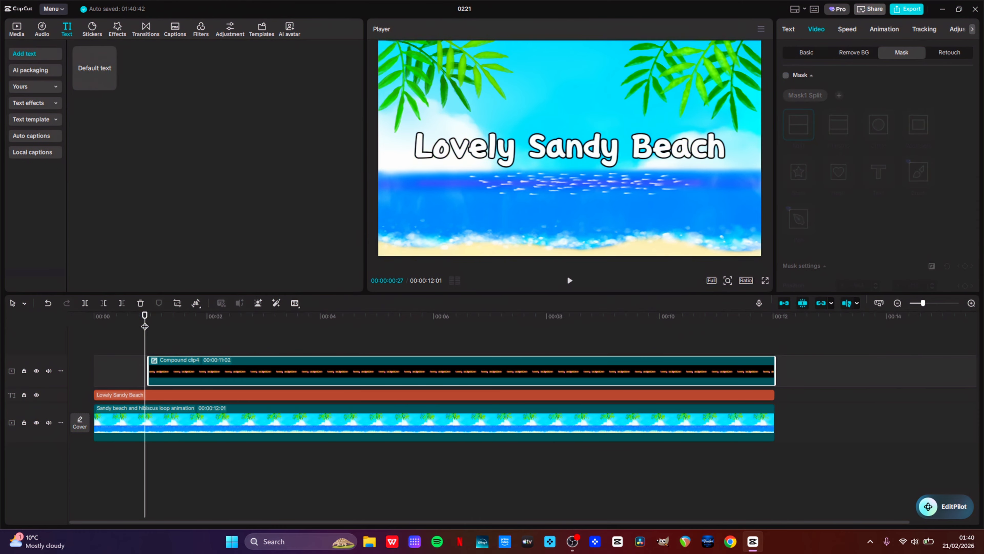
Play the animation from the start to review when the pink title appears
key(space)
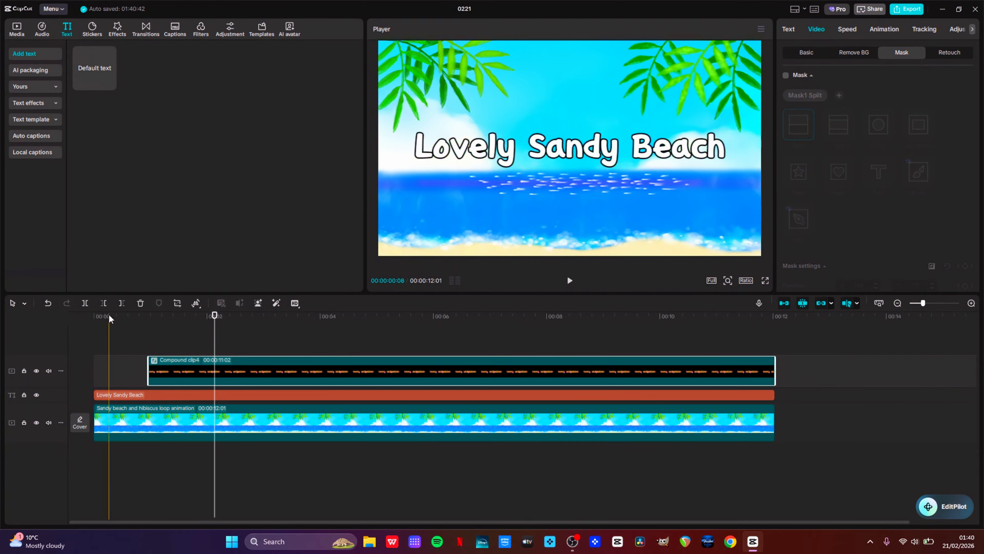
click(96, 322)
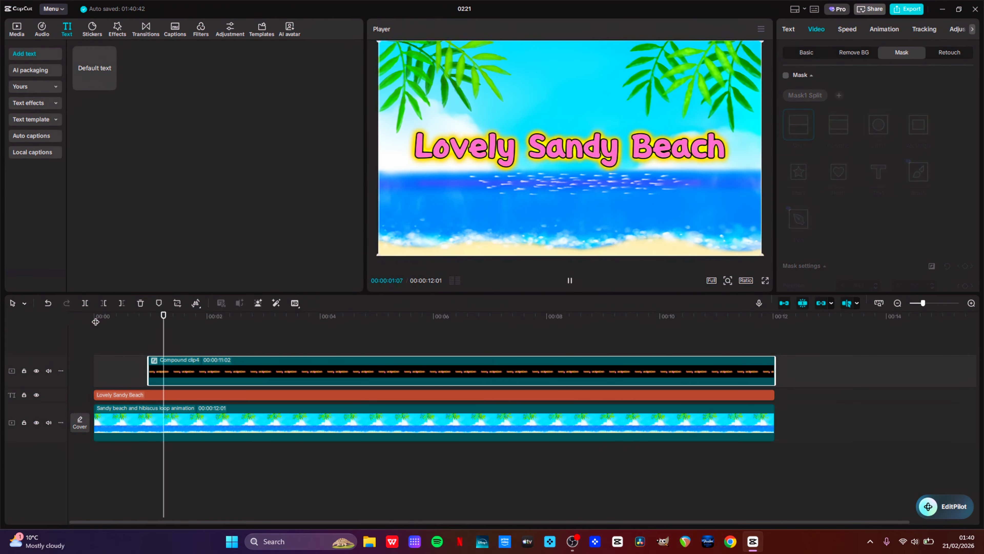
key(space)
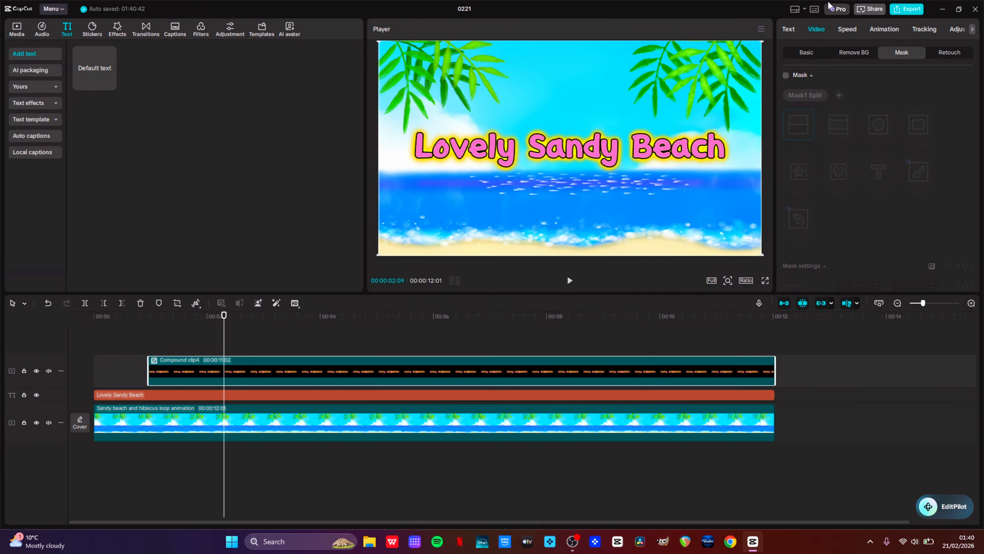
At about 2 seconds, add an opacity keyframe at 100% in the compound clip's Blend settings
click(807, 53)
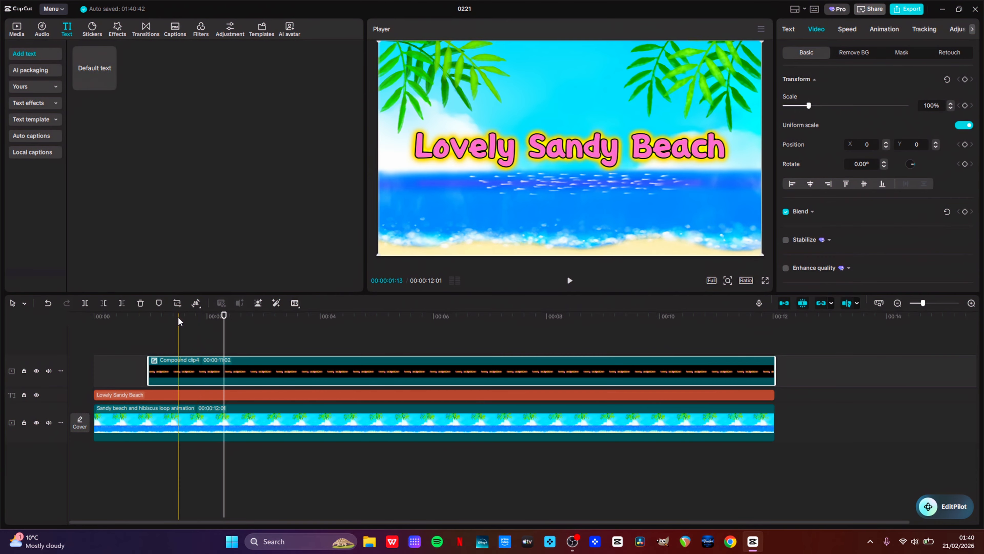
click(209, 317)
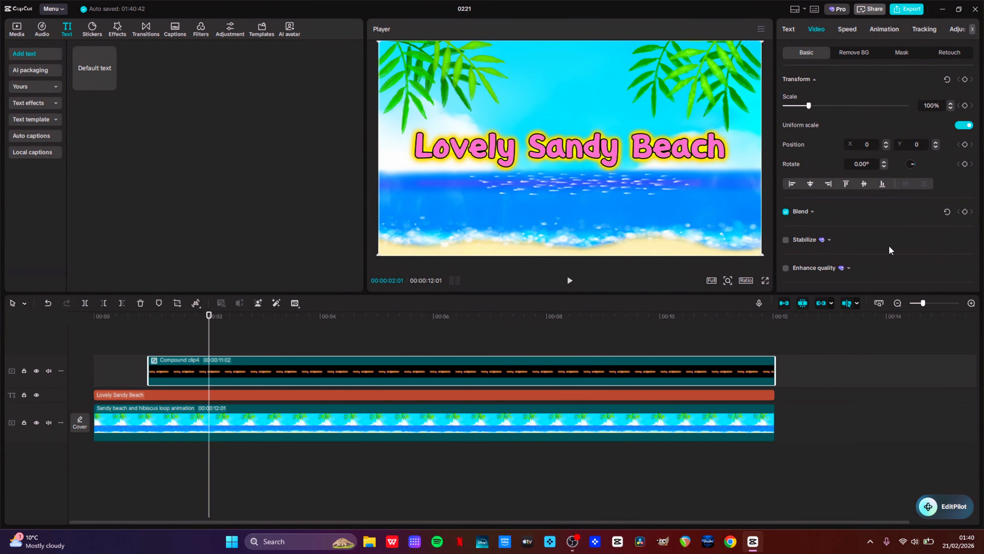
click(965, 211)
click(812, 212)
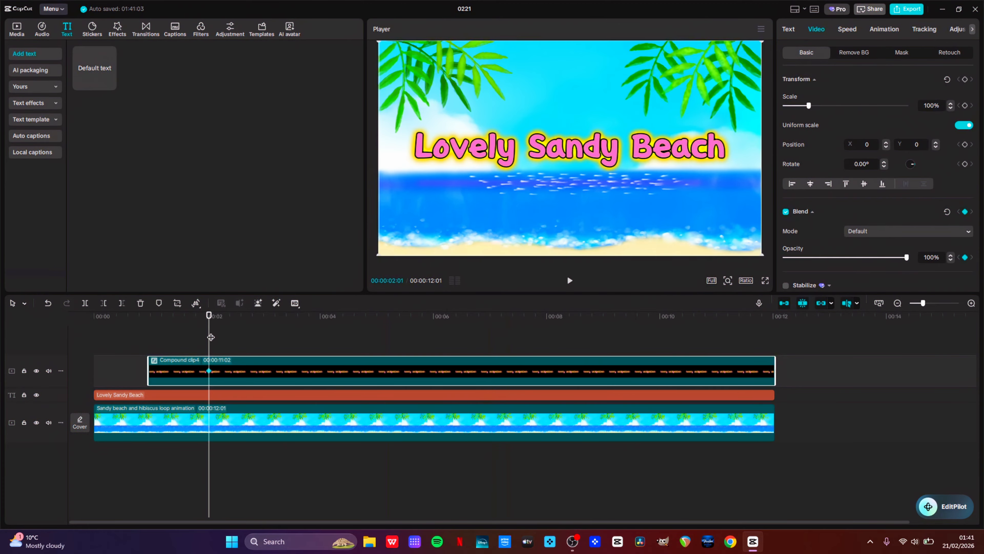
At about 1.8 seconds, set the compound clip's opacity to 0% and play back the fade-in
drag(205, 321, 186, 321)
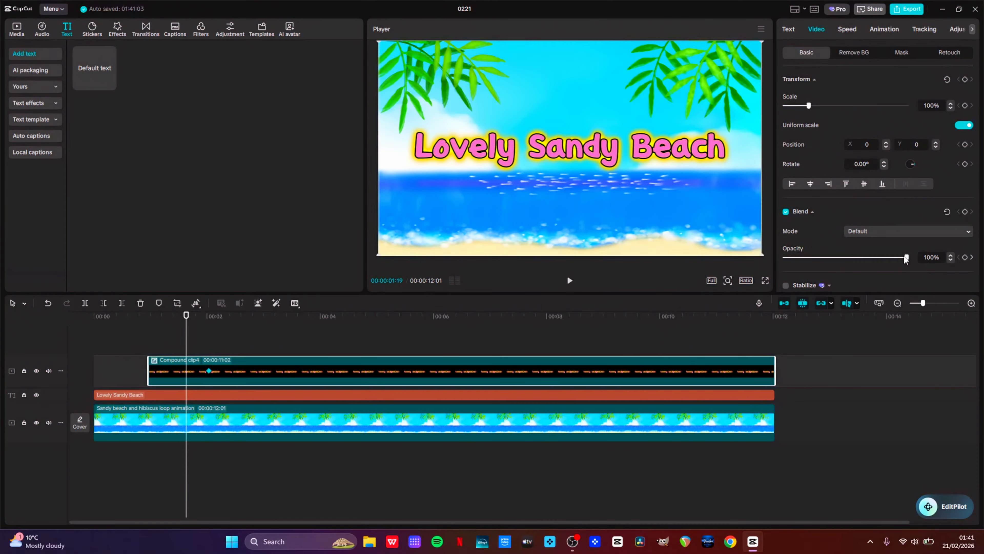
drag(907, 258, 754, 261)
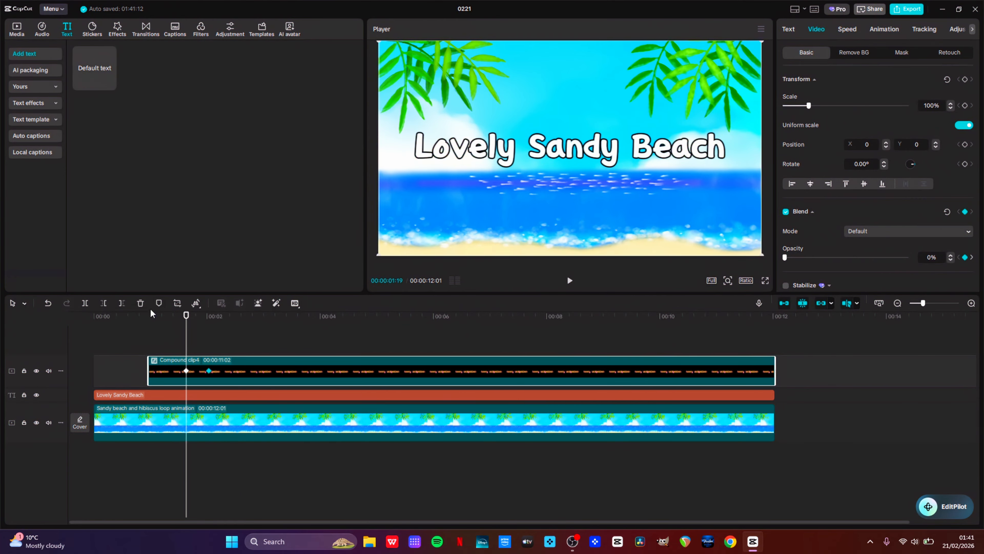
key(space)
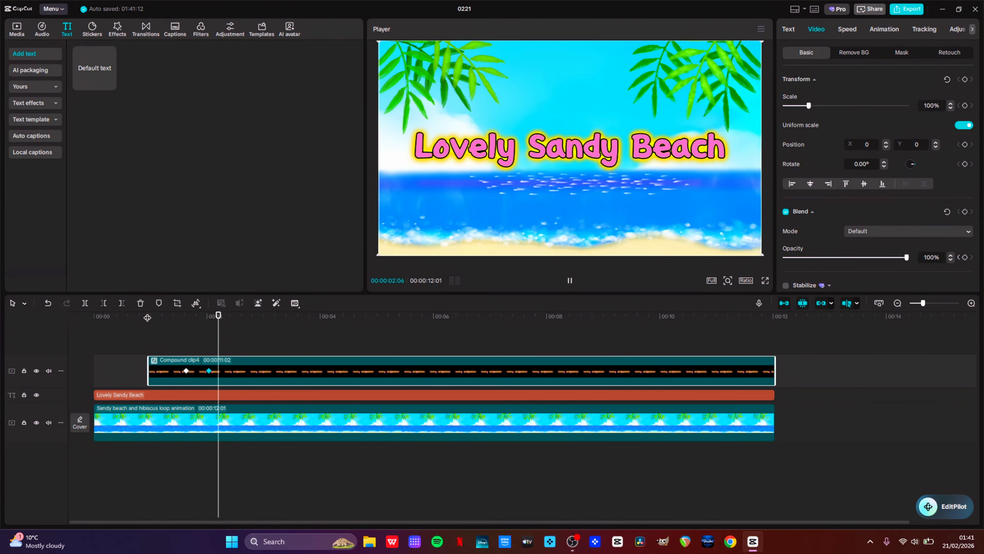
key(space)
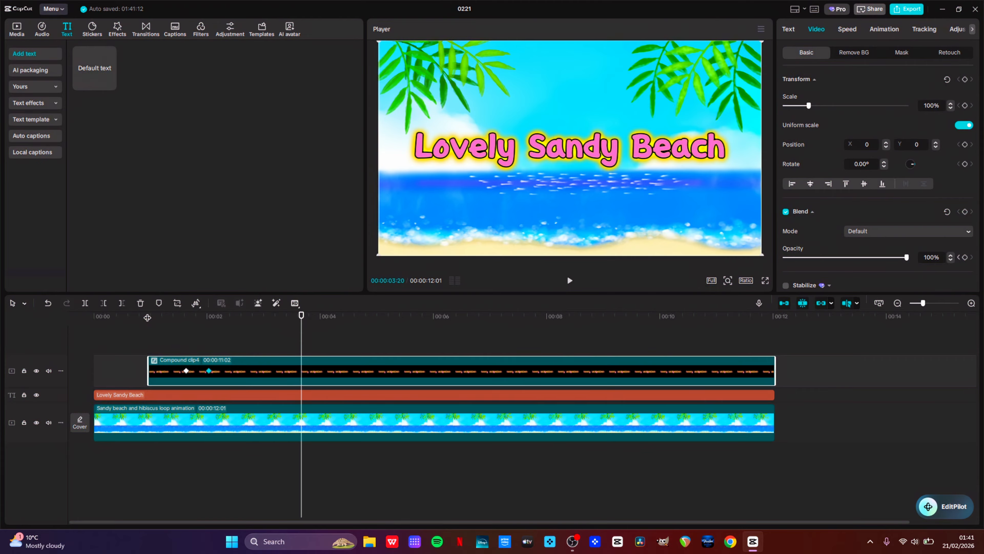